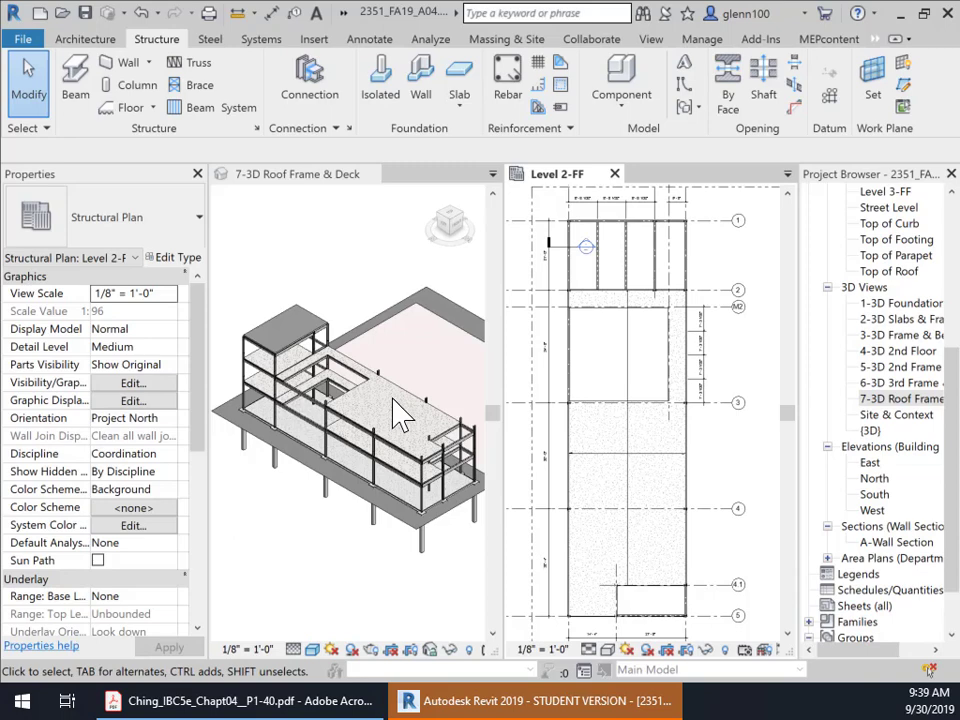
{"action": "scroll", "coordinate": [383, 461], "scroll_direction": "up", "scroll_amount": 5}
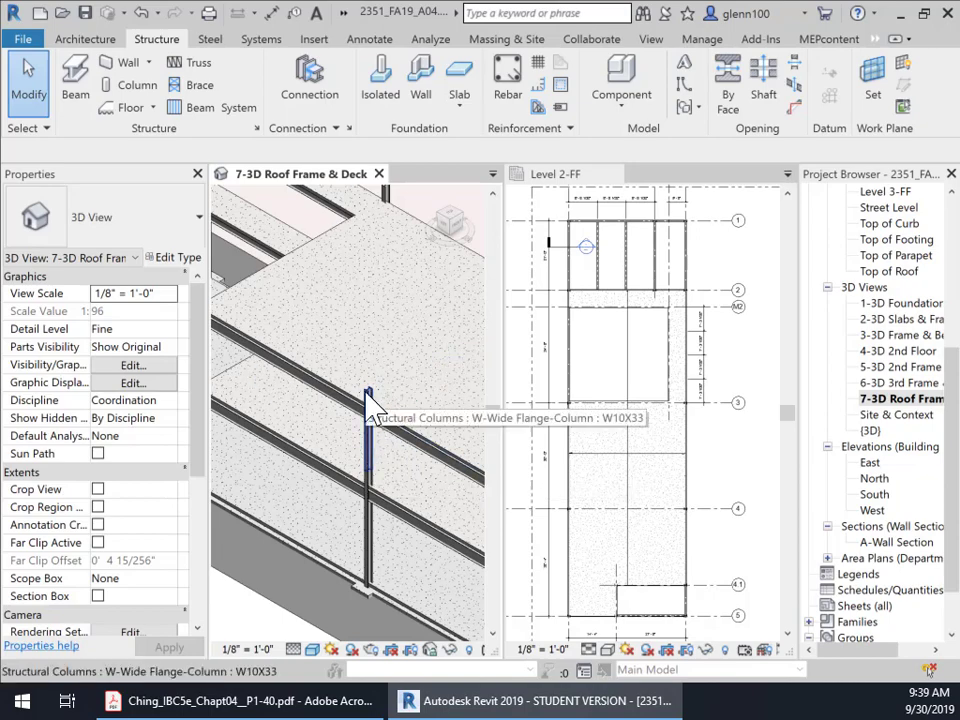
{"action": "scroll", "coordinate": [377, 482], "scroll_direction": "down", "scroll_amount": 4}
{"action": "scroll", "coordinate": [383, 492], "scroll_direction": "down", "scroll_amount": 3}
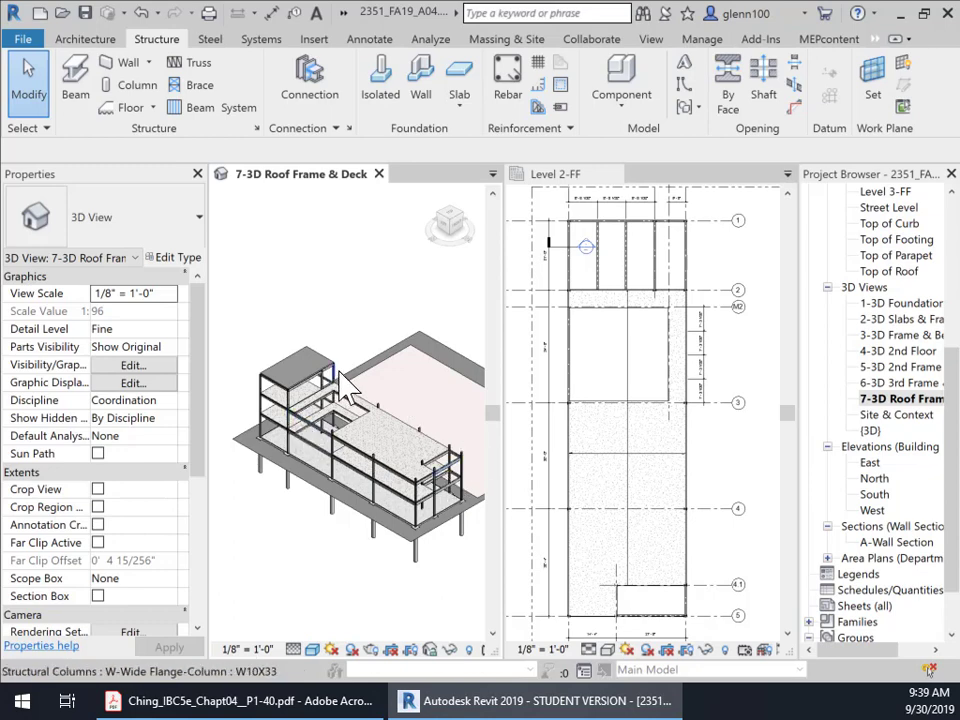
{"action": "scroll", "coordinate": [310, 370], "scroll_direction": "up", "scroll_amount": 4}
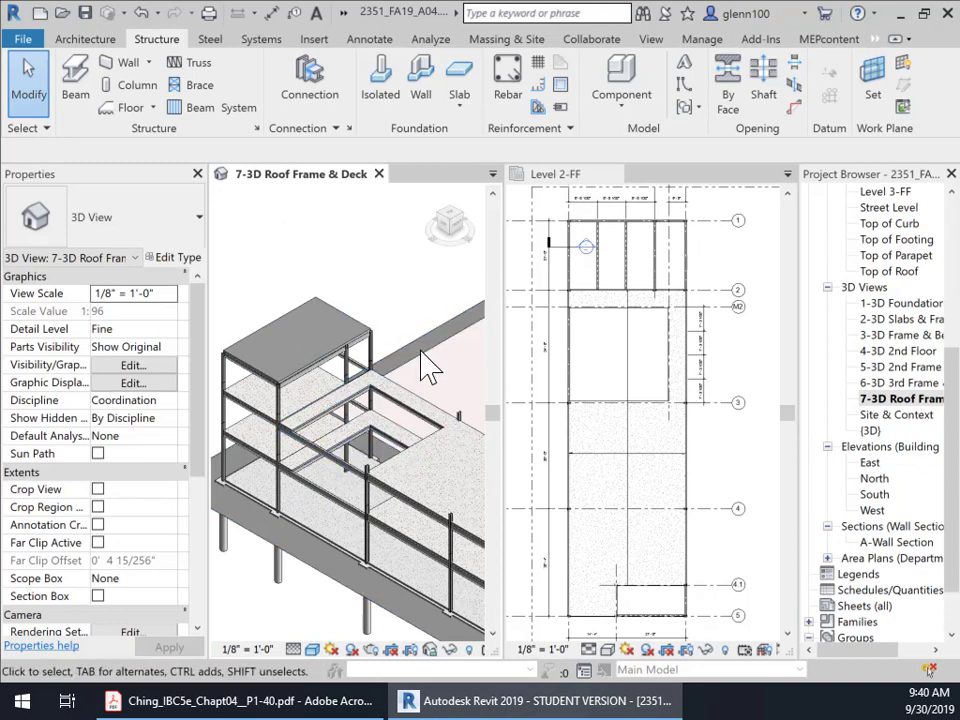
{"action": "left_click", "coordinate": [886, 399]}
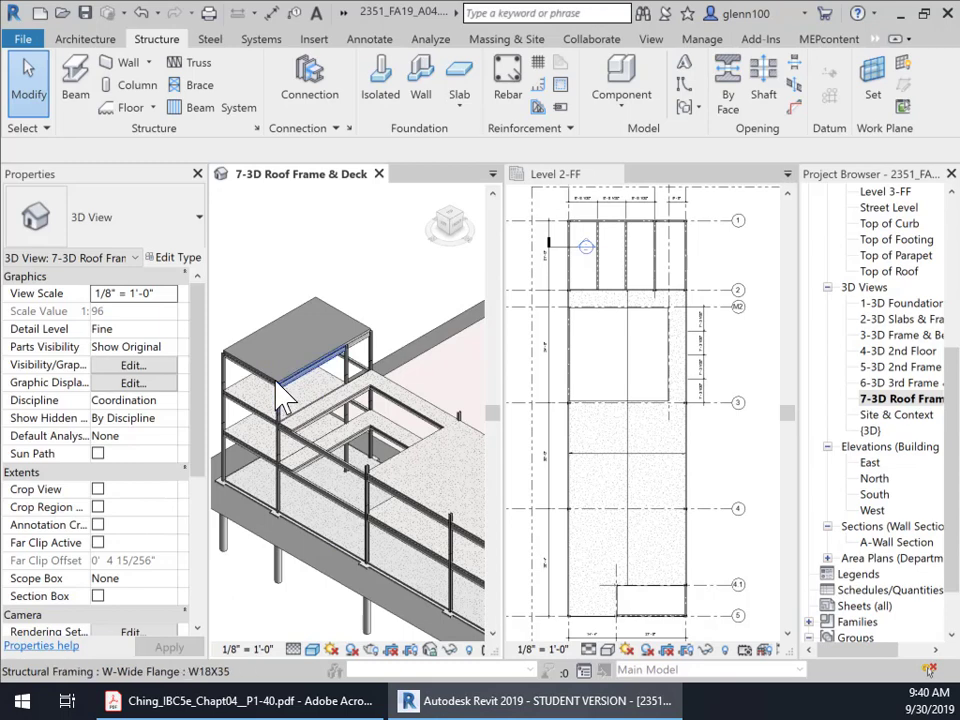
{"action": "middle_click_drag", "start_coordinate": [366, 352], "coordinate": [334, 327]}
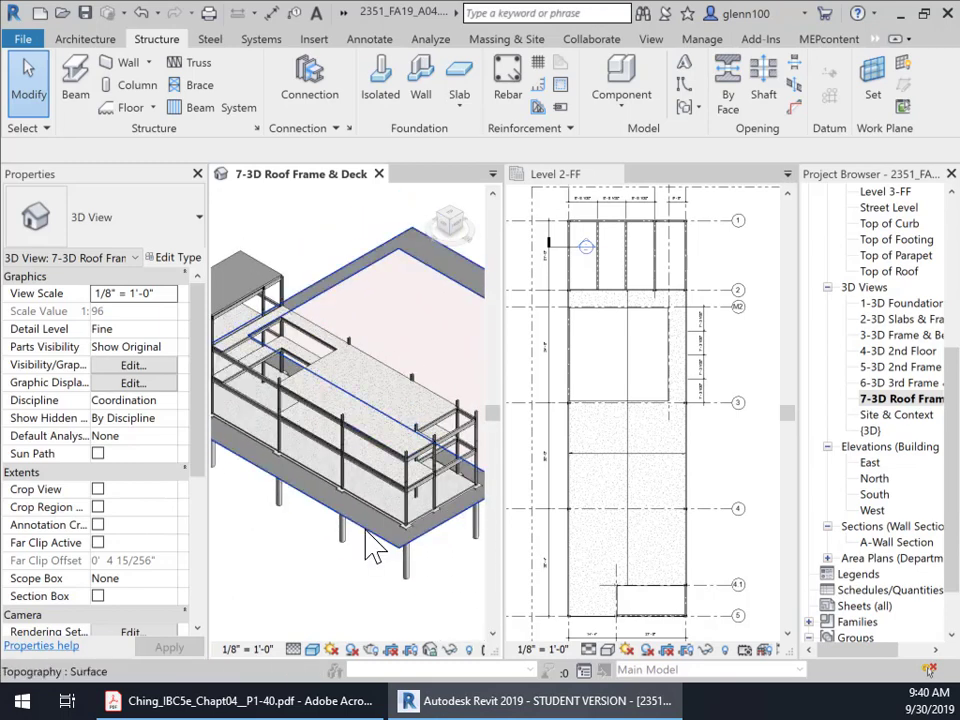
From the model's left side view, select the uppermost framing, columns and deck beyond the taller end bay and copy them to the clipboard
{"action": "left_click", "coordinate": [447, 227]}
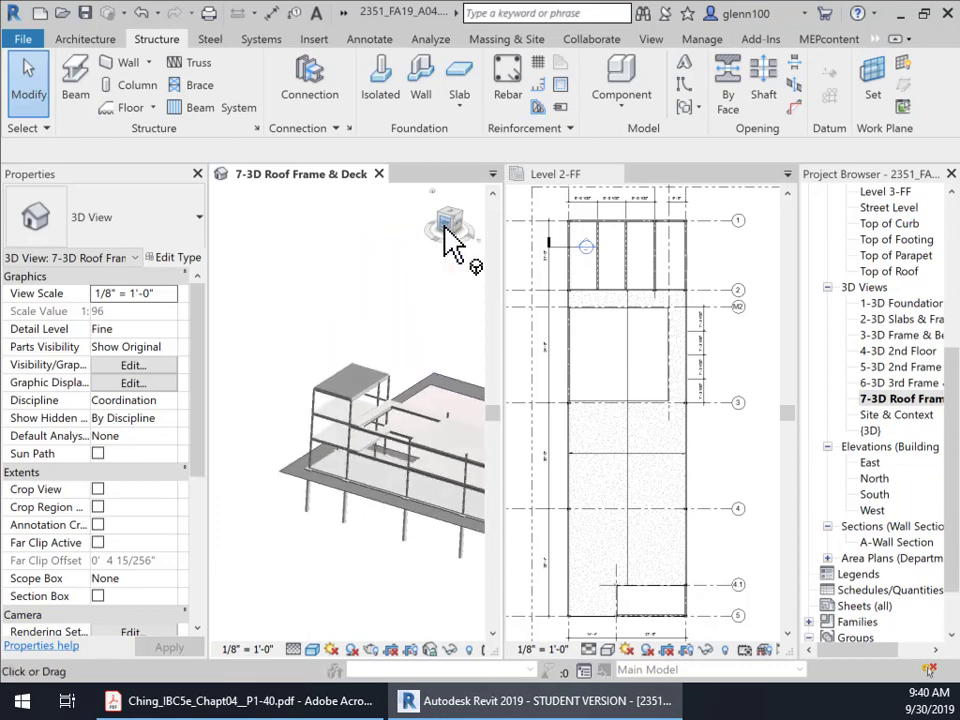
{"action": "scroll", "coordinate": [408, 480], "scroll_direction": "up", "scroll_amount": 2}
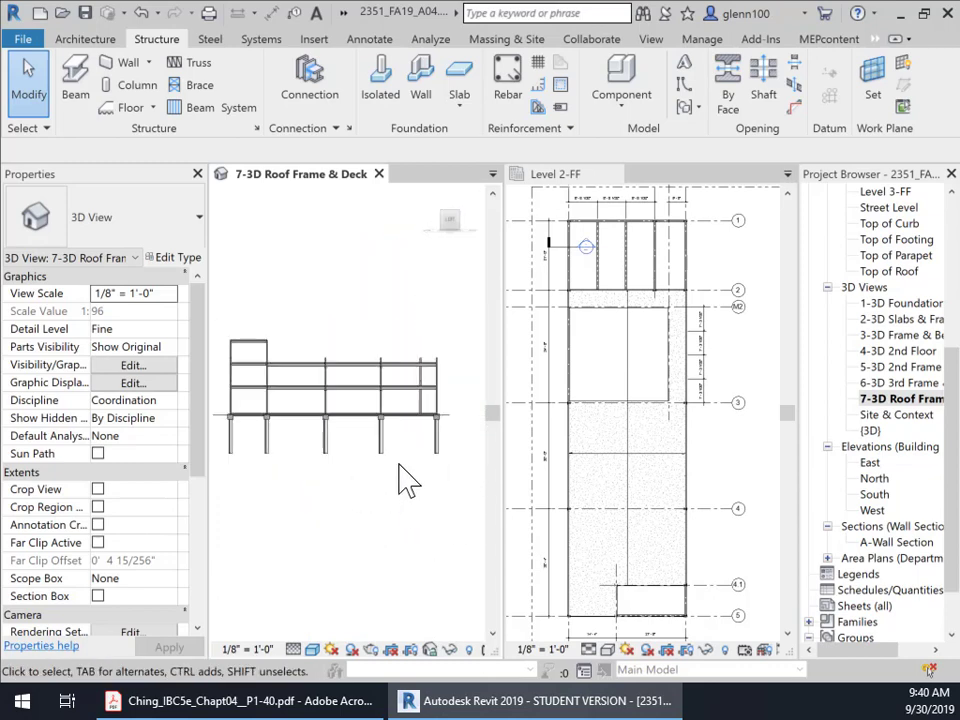
{"action": "left_click_drag", "start_coordinate": [450, 352], "coordinate": [308, 366]}
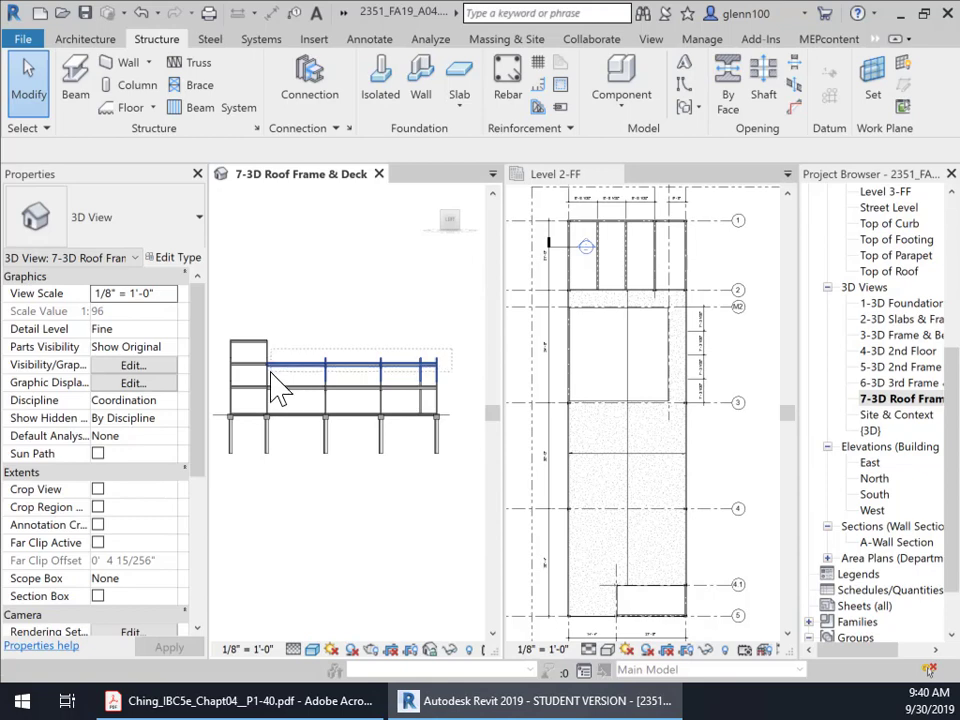
{"action": "left_click_drag", "start_coordinate": [280, 388], "coordinate": [279, 388]}
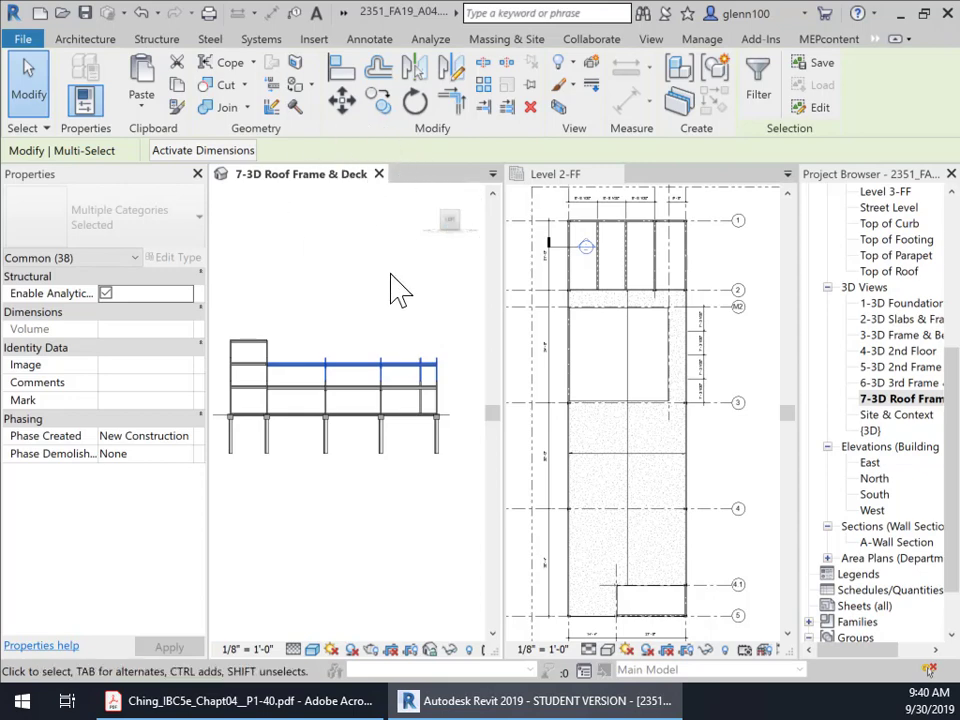
{"action": "left_click", "coordinate": [178, 86]}
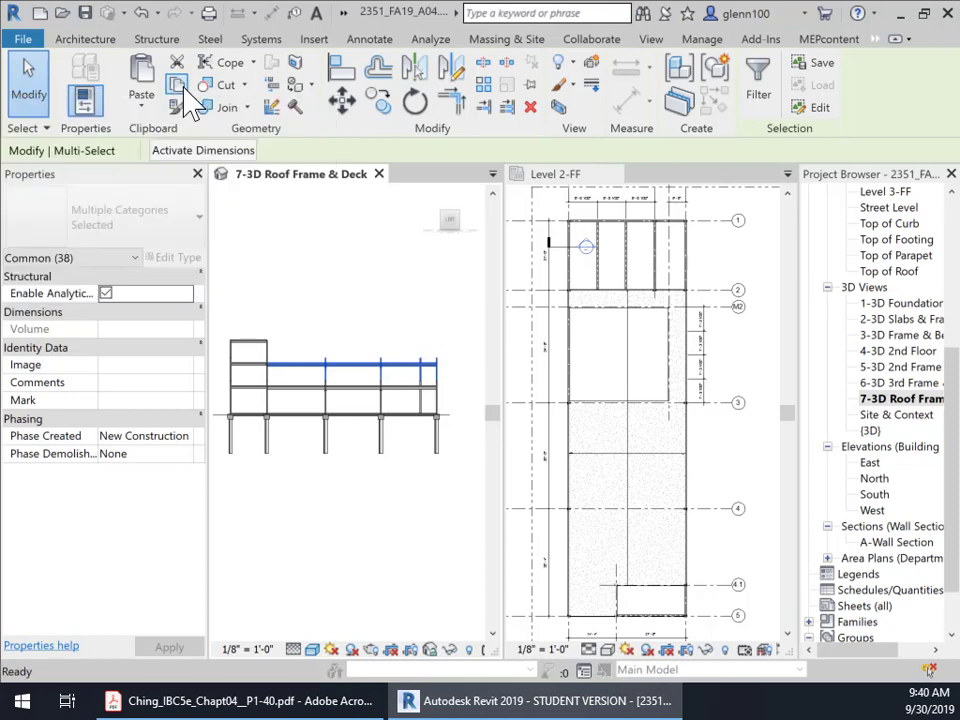
In the West elevation, paste the copied framing, columns and deck aligned to the picked Top of Roof level
{"action": "left_click", "coordinate": [493, 174]}
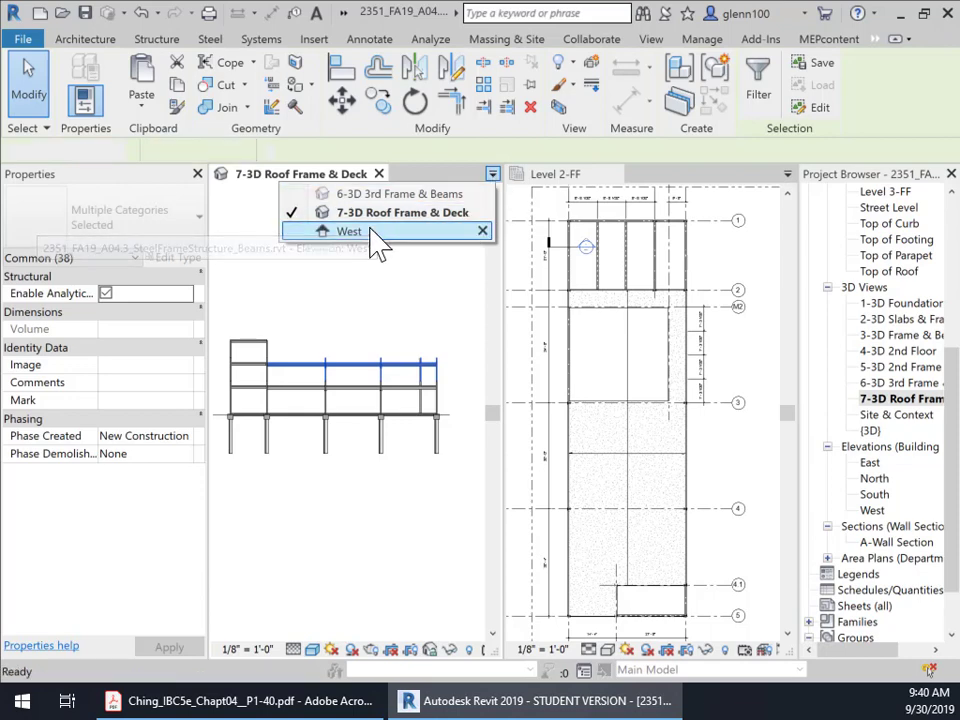
{"action": "left_click", "coordinate": [435, 233]}
{"action": "scroll", "coordinate": [326, 349], "scroll_direction": "up", "scroll_amount": 4}
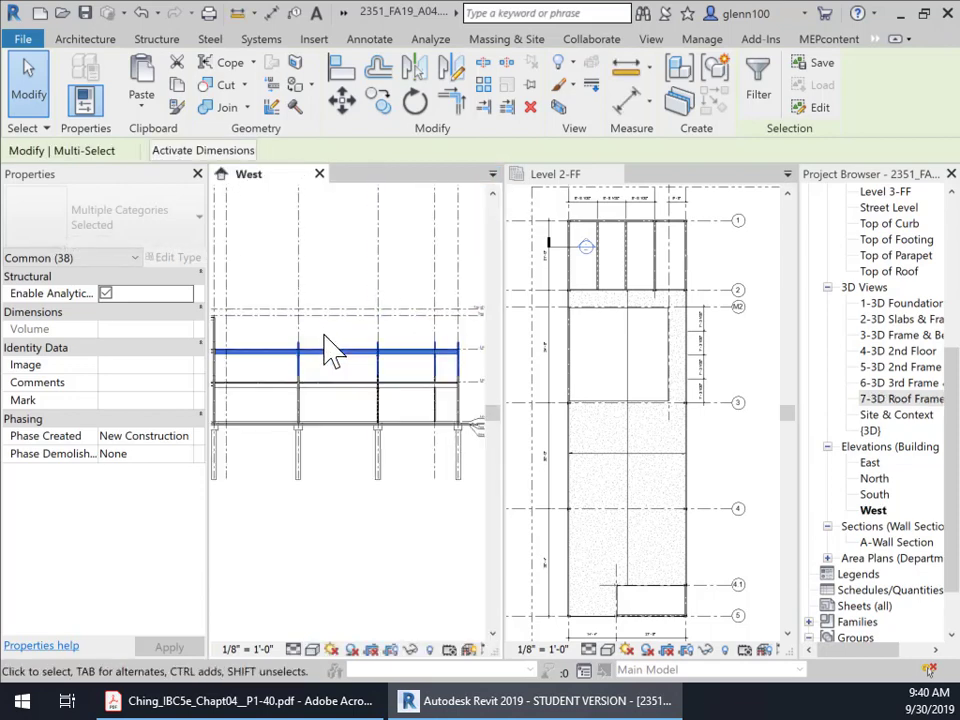
{"action": "middle_click_drag", "start_coordinate": [326, 349], "coordinate": [166, 342]}
{"action": "middle_click_drag", "start_coordinate": [414, 361], "coordinate": [231, 369]}
{"action": "middle_click_drag", "start_coordinate": [388, 362], "coordinate": [443, 349]}
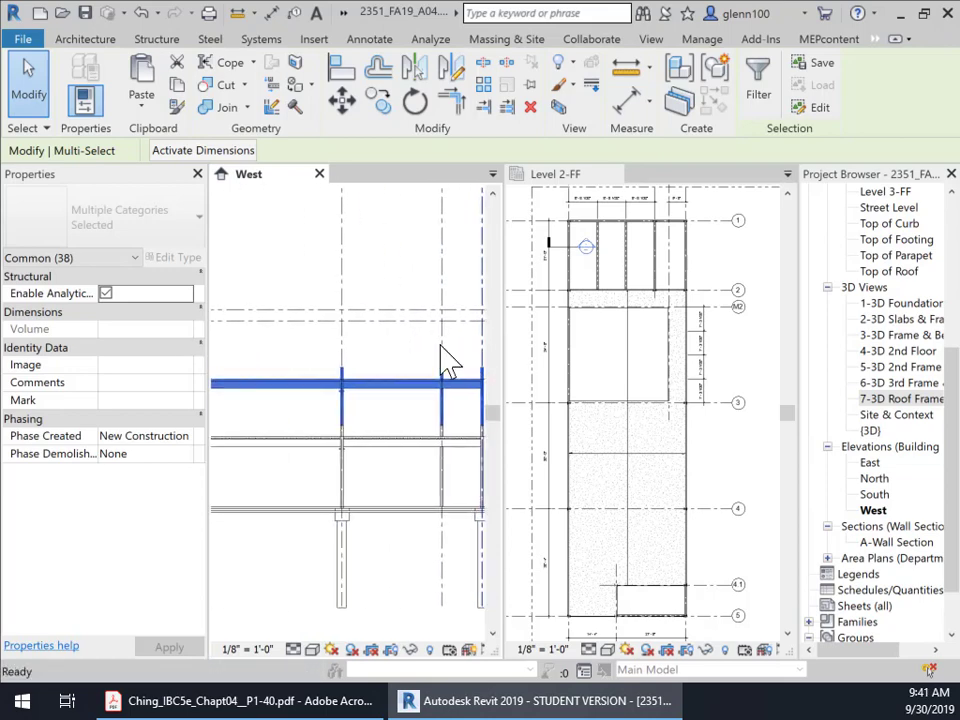
{"action": "left_click", "coordinate": [141, 100]}
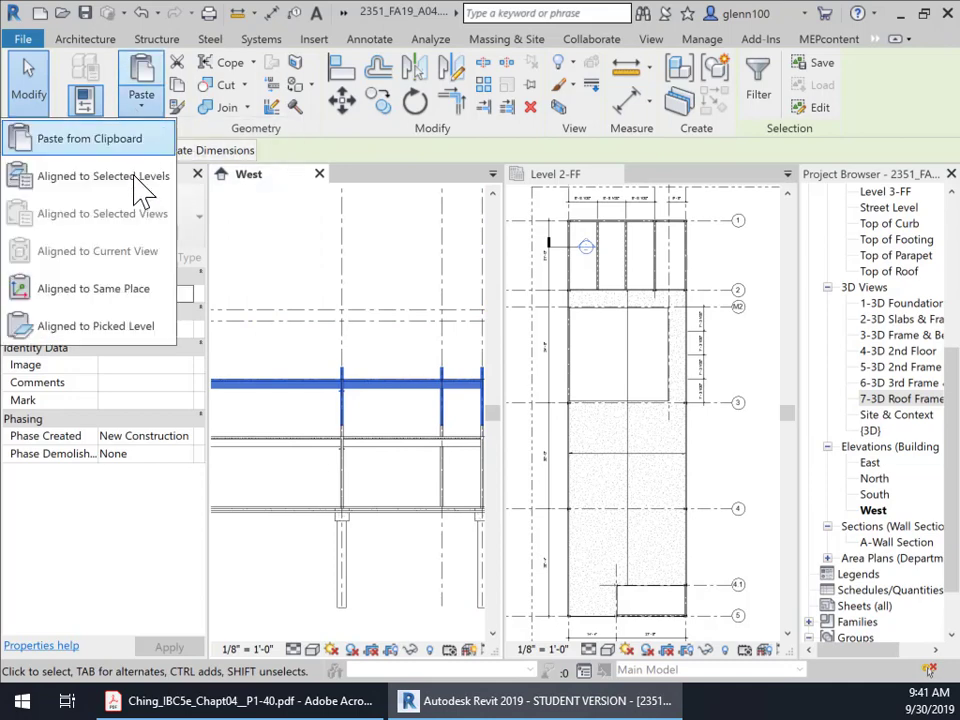
{"action": "left_click", "coordinate": [103, 337]}
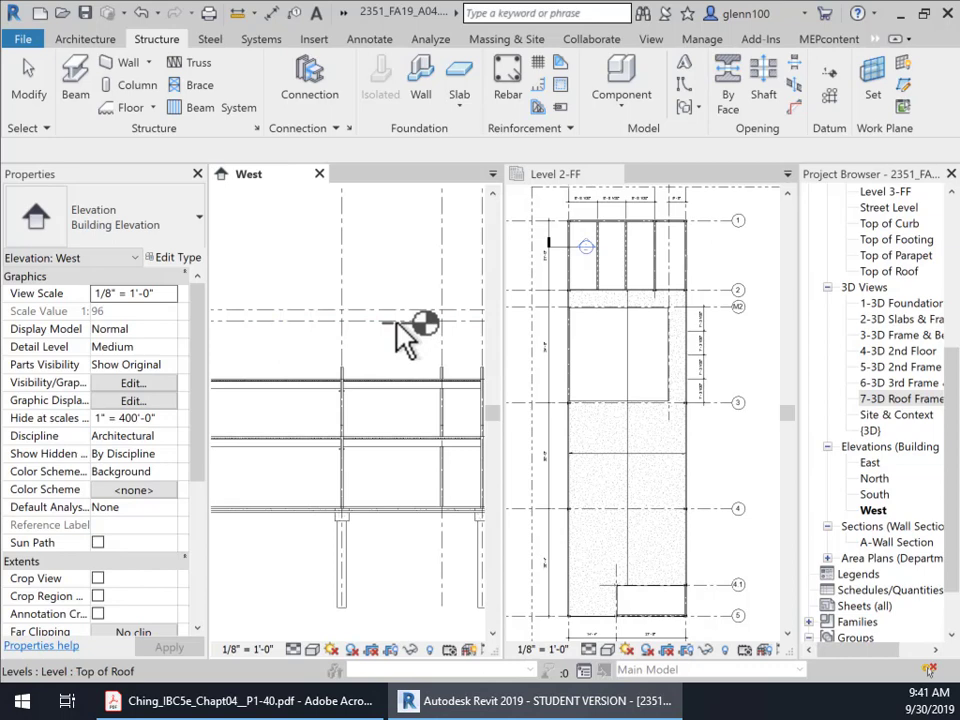
{"action": "left_click", "coordinate": [396, 322]}
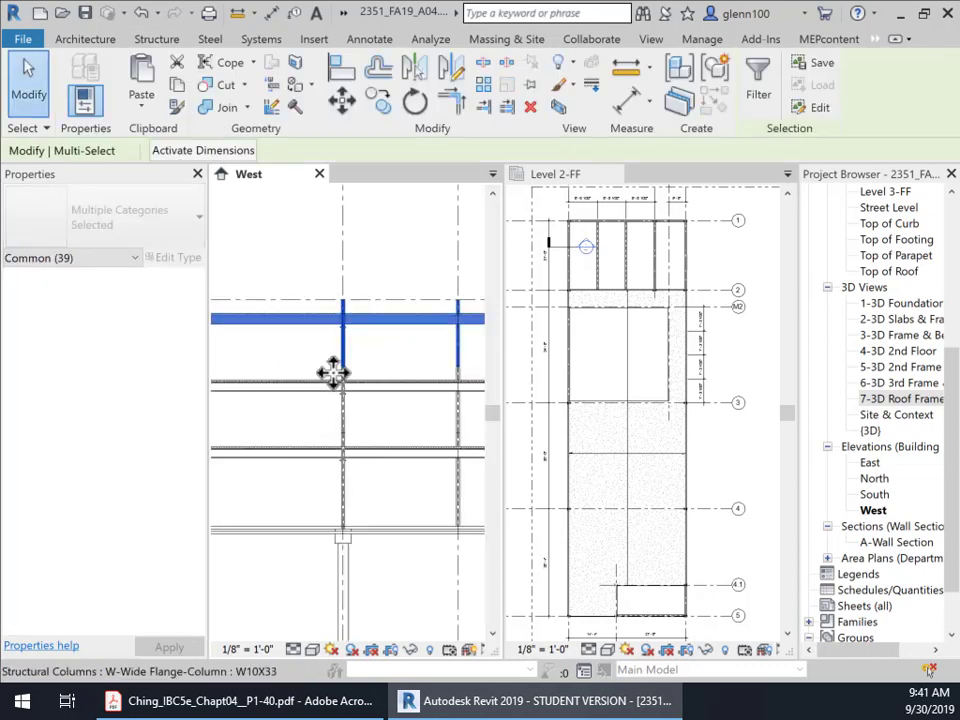
Deselect the pasted elements and examine how the stacked W10X33 columns meet between floors in the West elevation
{"action": "scroll", "coordinate": [333, 373], "scroll_direction": "up", "scroll_amount": 4}
{"action": "left_click", "coordinate": [414, 347]}
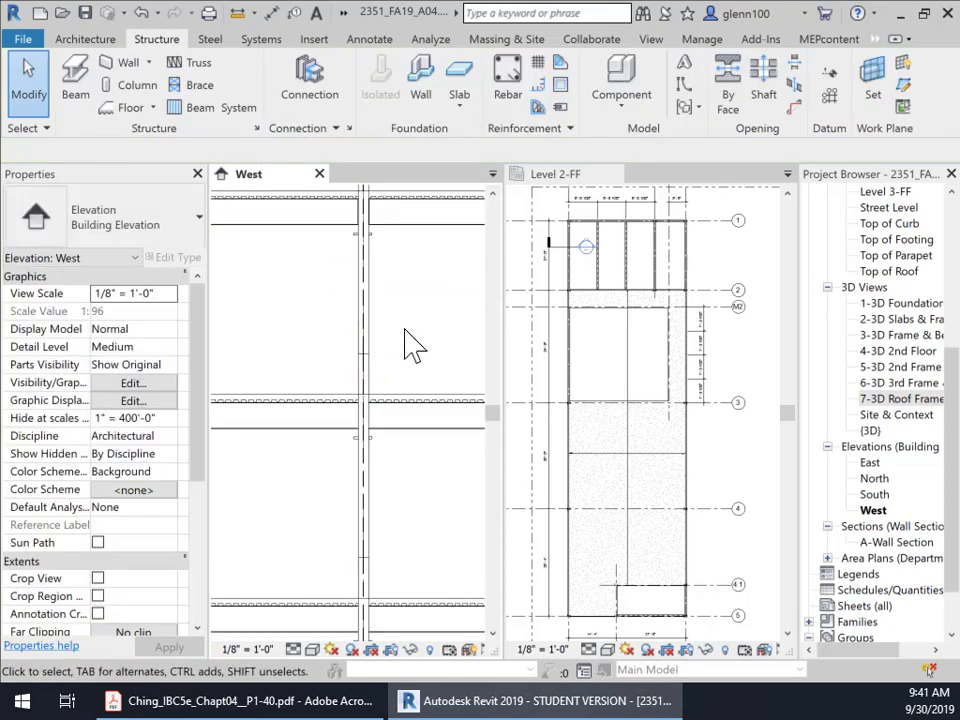
{"action": "middle_click_drag", "start_coordinate": [416, 353], "coordinate": [360, 411]}
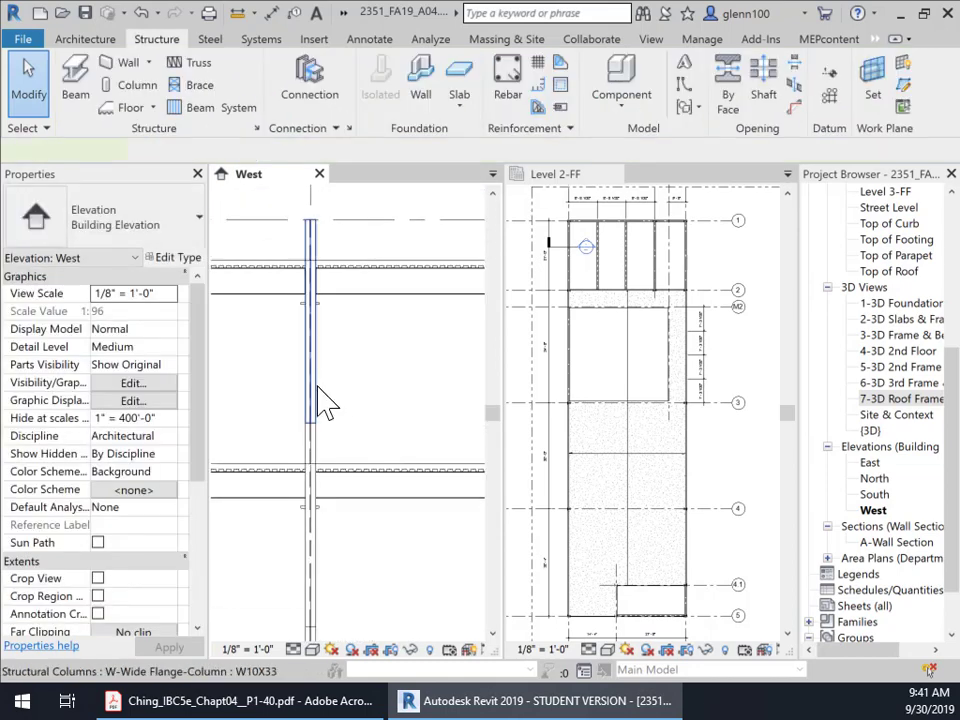
{"action": "left_click", "coordinate": [318, 400]}
{"action": "left_click", "coordinate": [316, 458]}
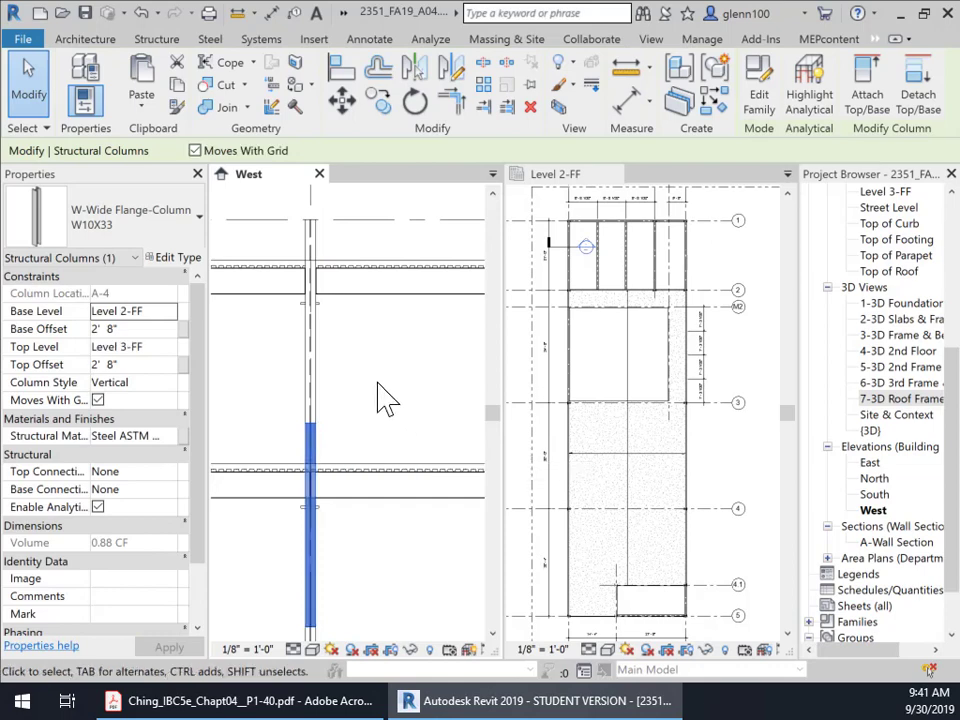
{"action": "left_click", "coordinate": [380, 405]}
{"action": "mouse_move", "coordinate": [375, 405]}
{"action": "middle_mouse_down"}
{"action": "mouse_move", "coordinate": [371, 349]}
{"action": "mouse_move", "coordinate": [365, 404]}
{"action": "middle_mouse_up"}
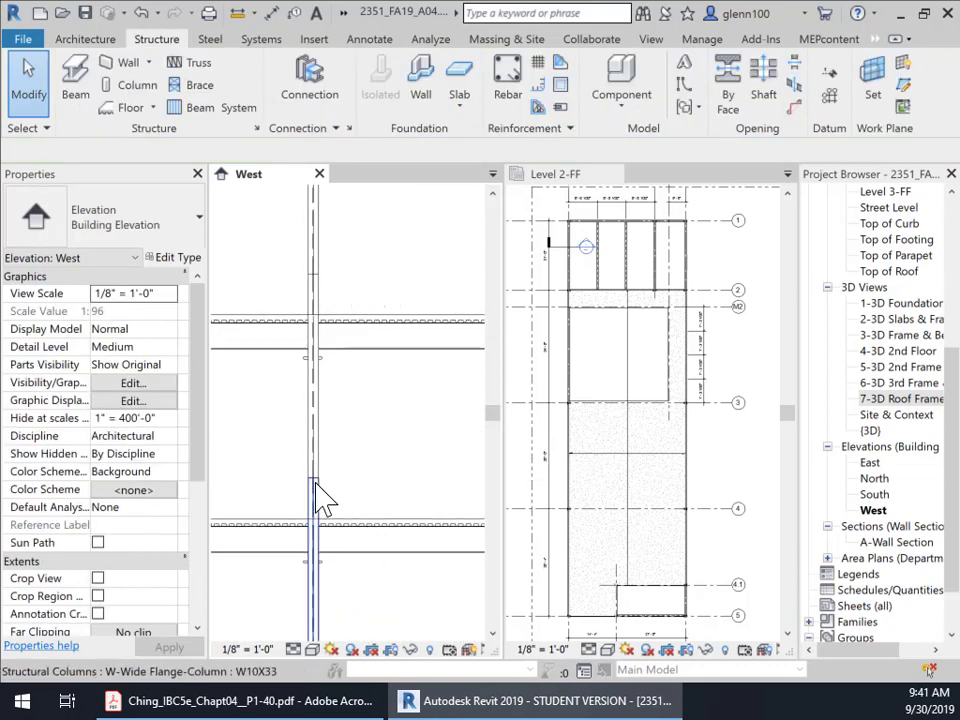
{"action": "middle_click_drag", "start_coordinate": [332, 326], "coordinate": [318, 486]}
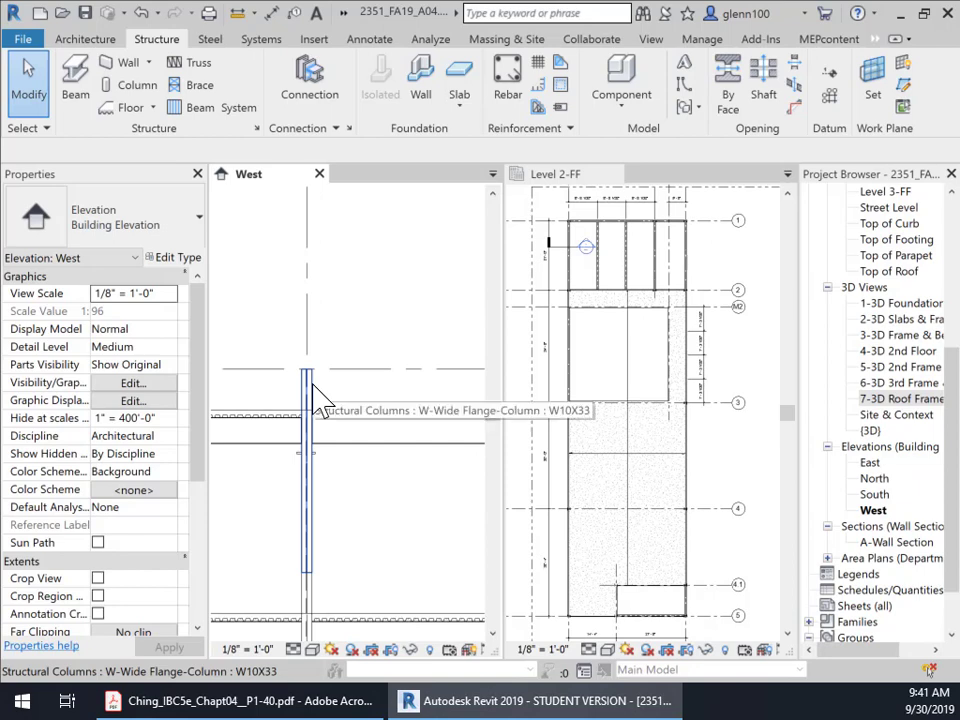
Return to the 7-3D Roof Frame & Deck view in isometric orientation and inspect the W18X35 girder at the open end of the roof
{"action": "left_click", "coordinate": [492, 174]}
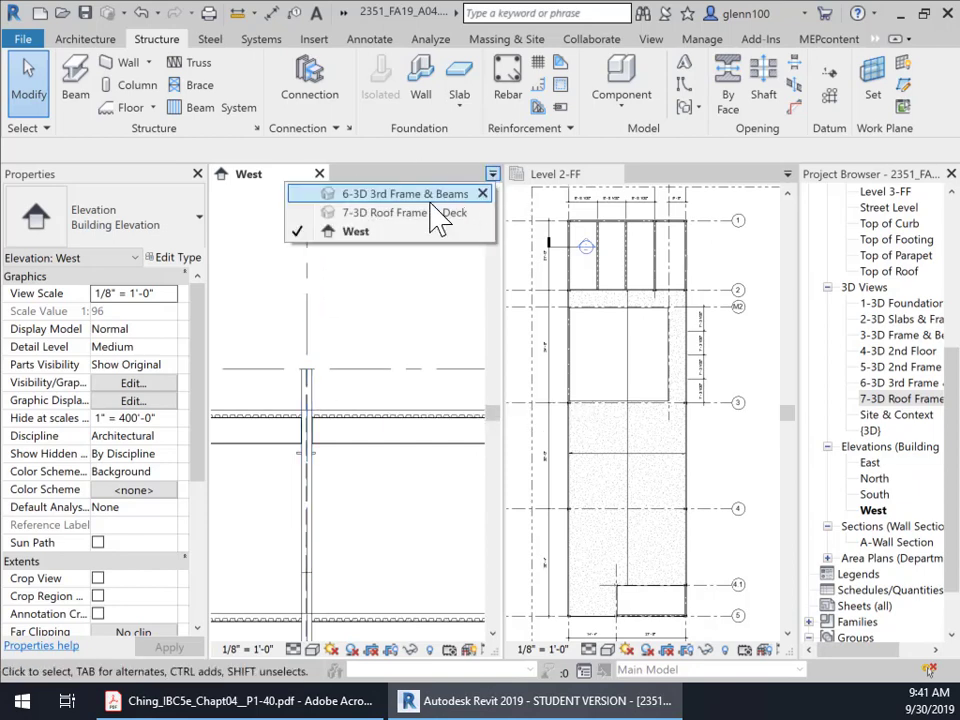
{"action": "left_click", "coordinate": [400, 212]}
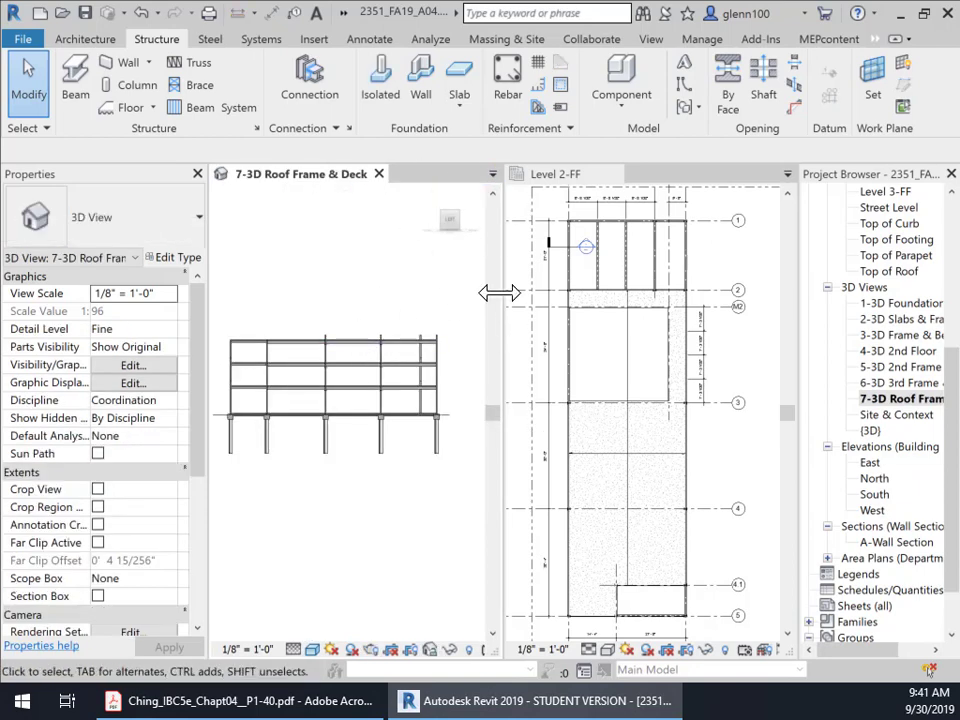
{"action": "left_click", "coordinate": [459, 213]}
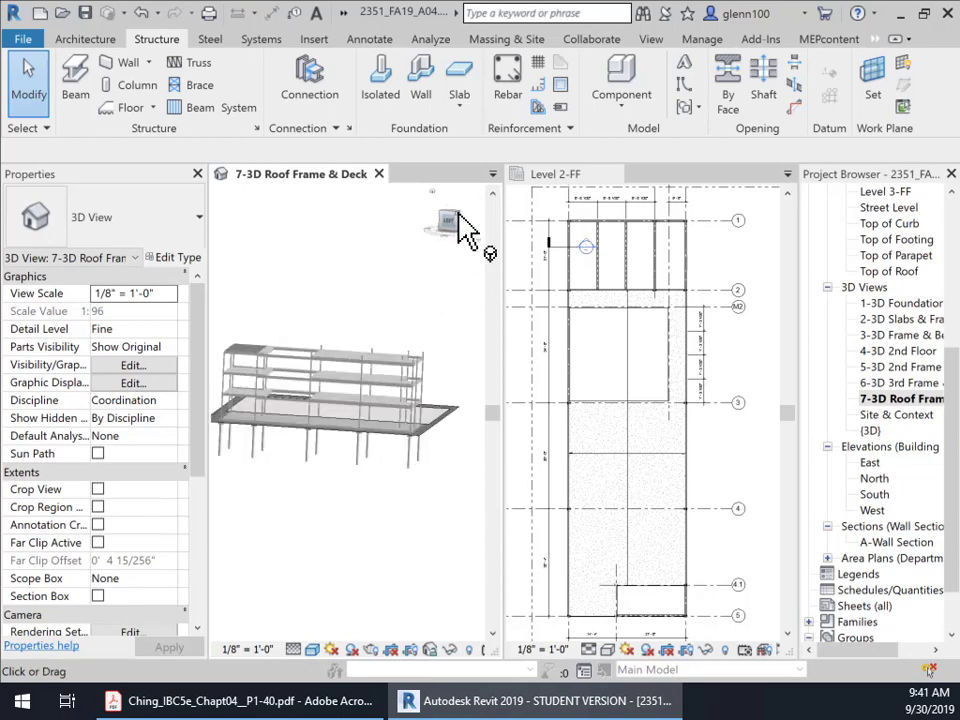
{"action": "scroll", "coordinate": [339, 392], "scroll_direction": "up", "scroll_amount": 5}
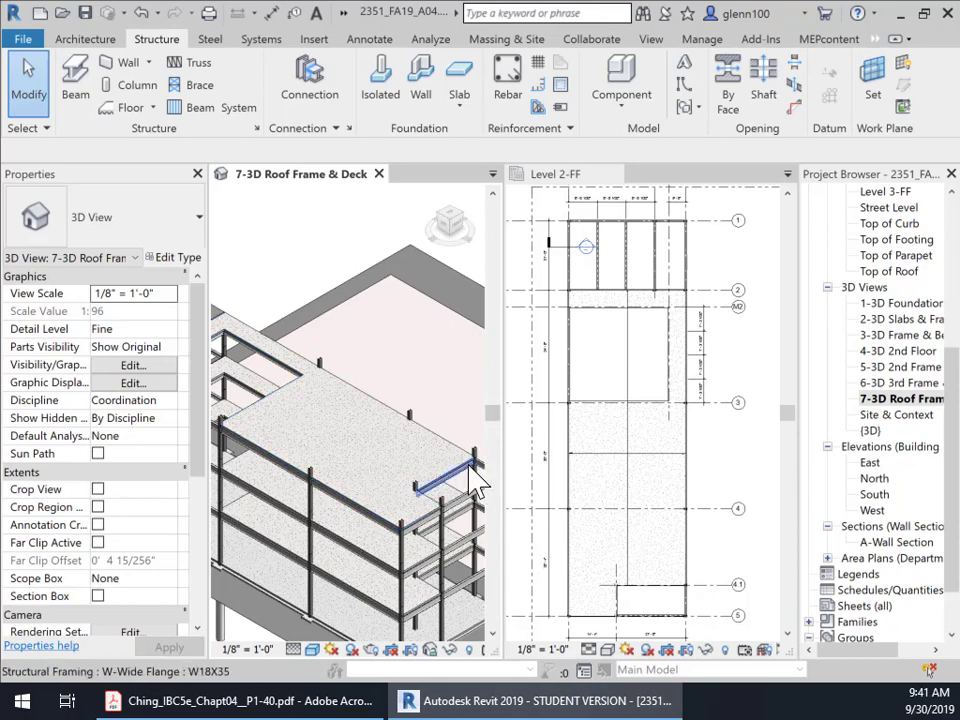
{"action": "left_click", "coordinate": [425, 492]}
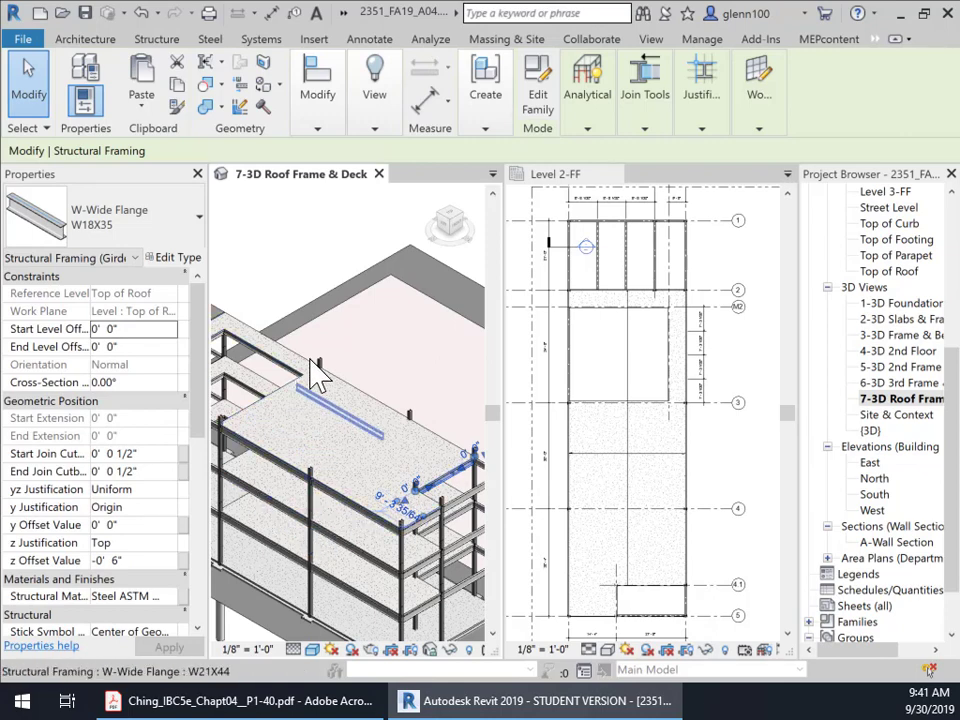
Reopen the West elevation and inspect the top-storey column at grid A-4, its level constraints and its extension above the roof deck
{"action": "left_click", "coordinate": [494, 176]}
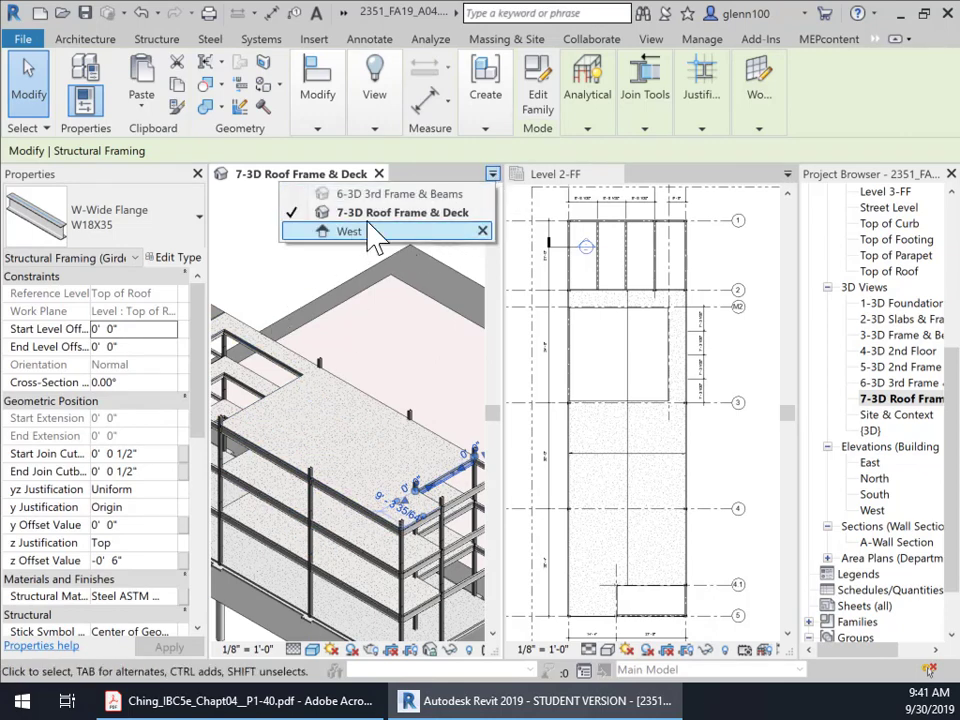
{"action": "left_click", "coordinate": [482, 232]}
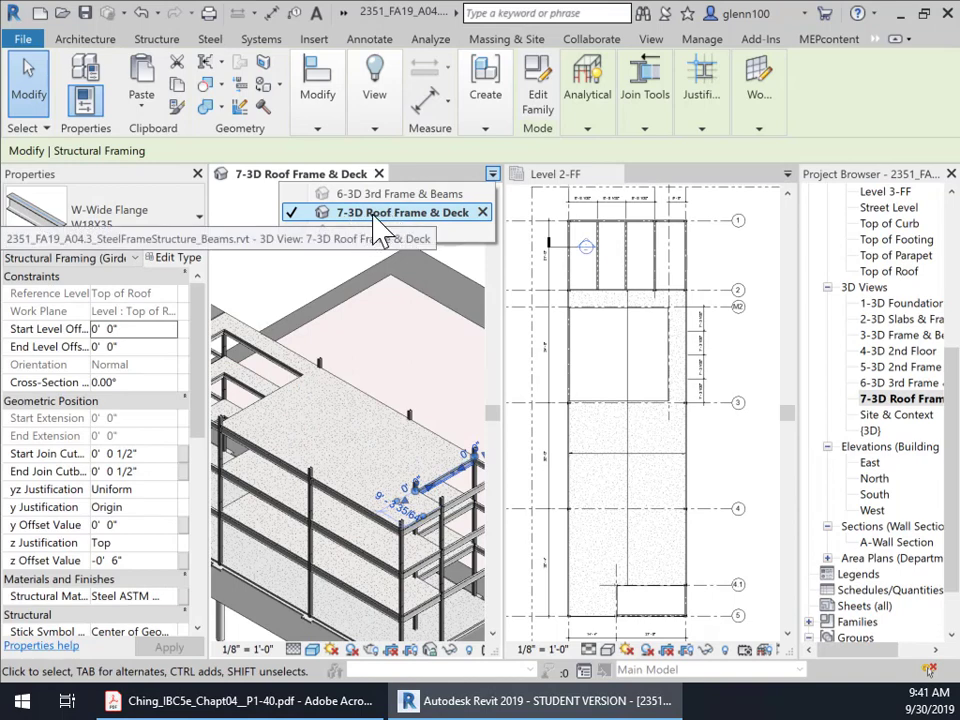
{"action": "left_click", "coordinate": [372, 213]}
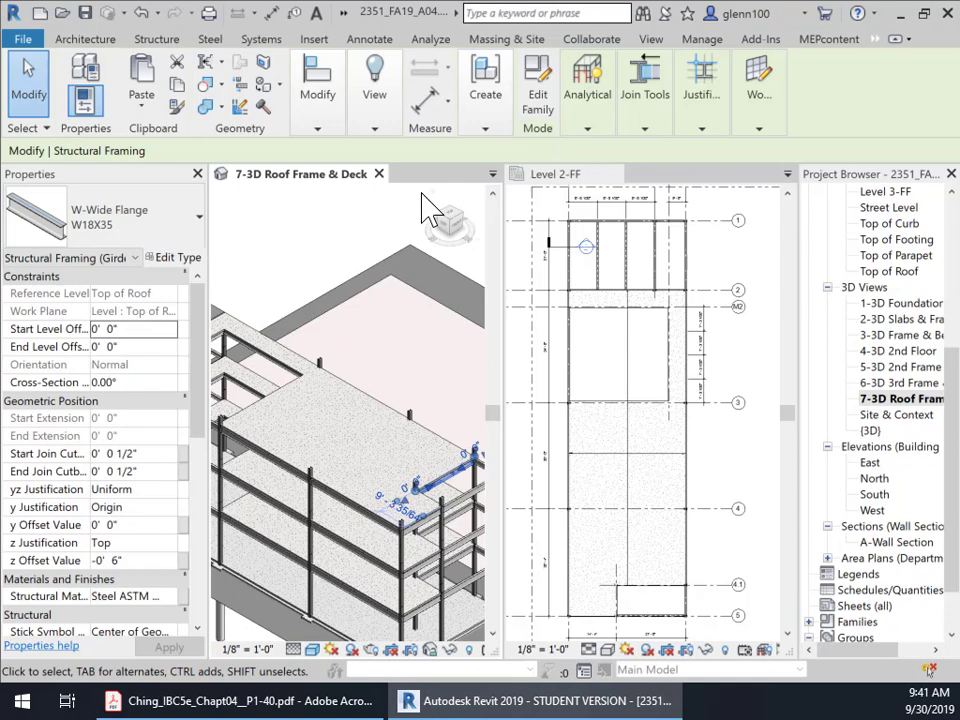
{"action": "left_click", "coordinate": [493, 174]}
{"action": "left_click", "coordinate": [350, 232]}
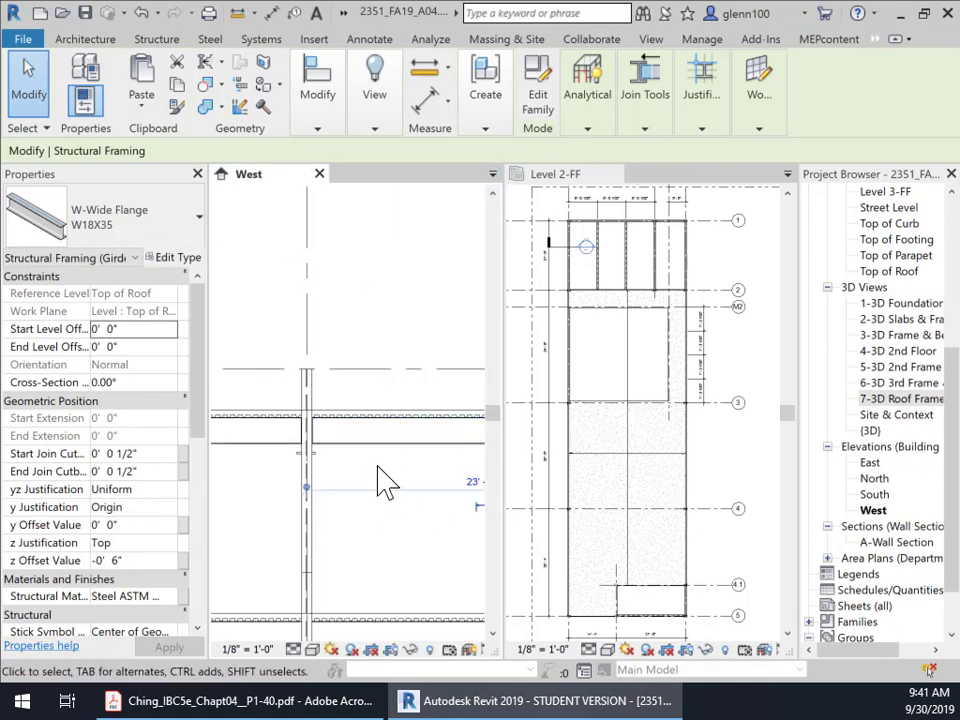
{"action": "scroll", "coordinate": [317, 454], "scroll_direction": "up", "scroll_amount": 2}
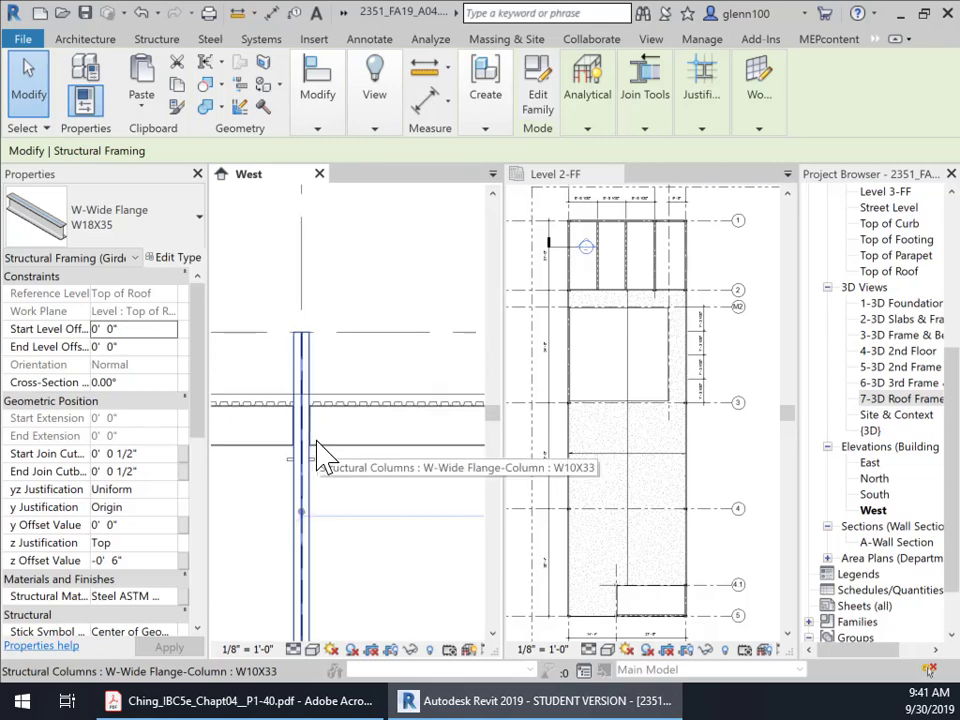
{"action": "middle_click_drag", "start_coordinate": [354, 470], "coordinate": [425, 444]}
{"action": "scroll", "coordinate": [436, 432], "scroll_direction": "down", "scroll_amount": 1}
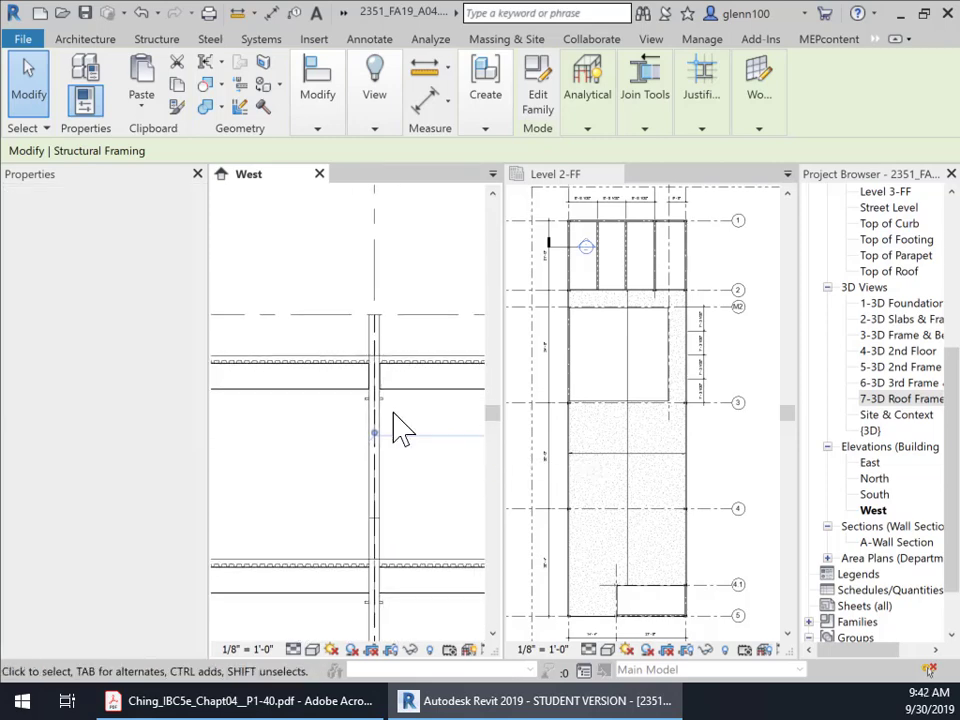
{"action": "scroll", "coordinate": [373, 374], "scroll_direction": "up", "scroll_amount": 3}
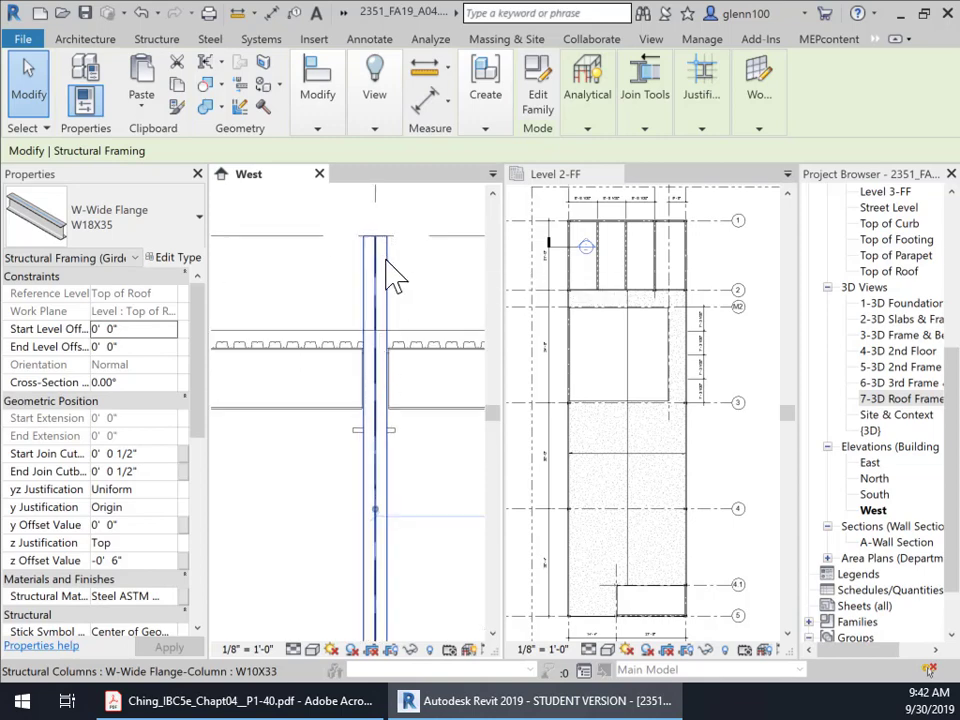
{"action": "left_click", "coordinate": [396, 276]}
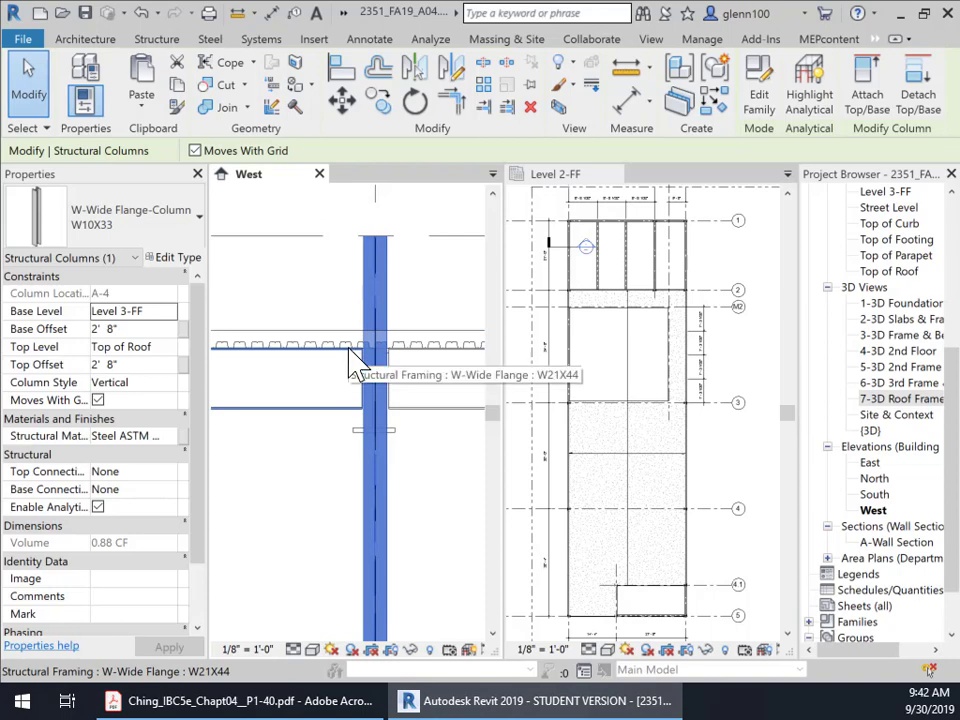
{"action": "left_click", "coordinate": [326, 311]}
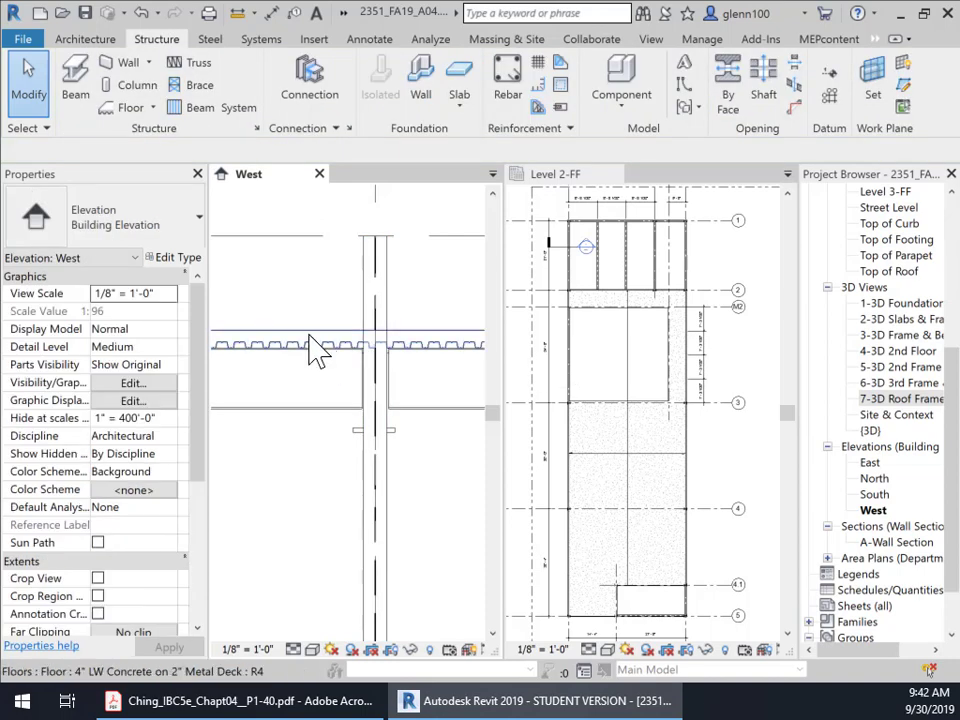
Inspect the roof's metal deck in the West elevation and measure from the Top of Roof level to the deck's underside at the end column
{"action": "left_click", "coordinate": [316, 347]}
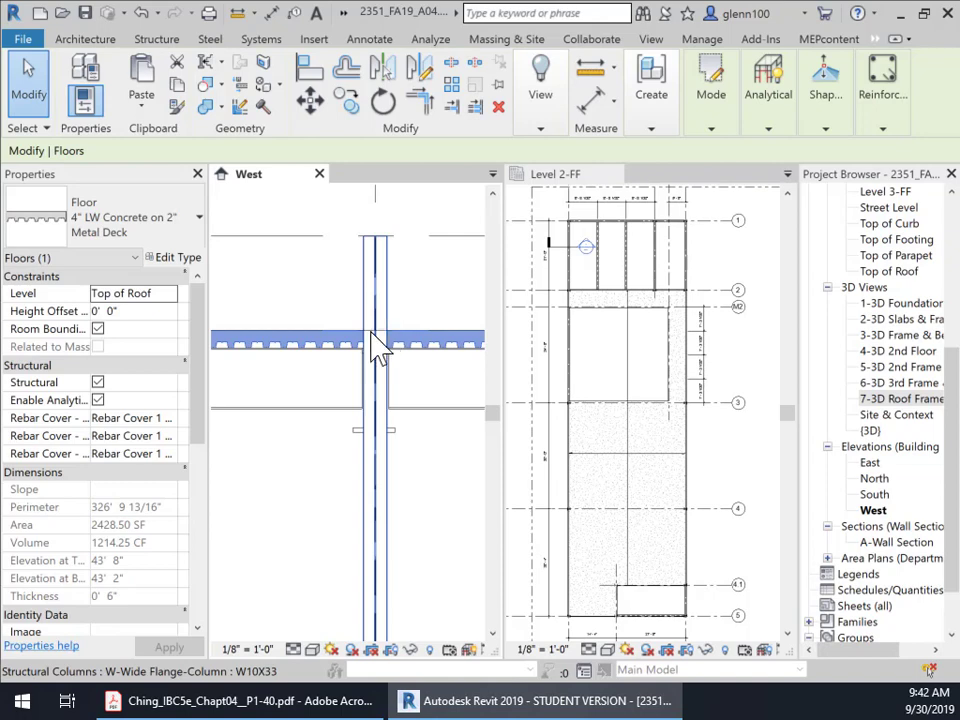
{"action": "scroll", "coordinate": [377, 345], "scroll_direction": "down", "scroll_amount": 4}
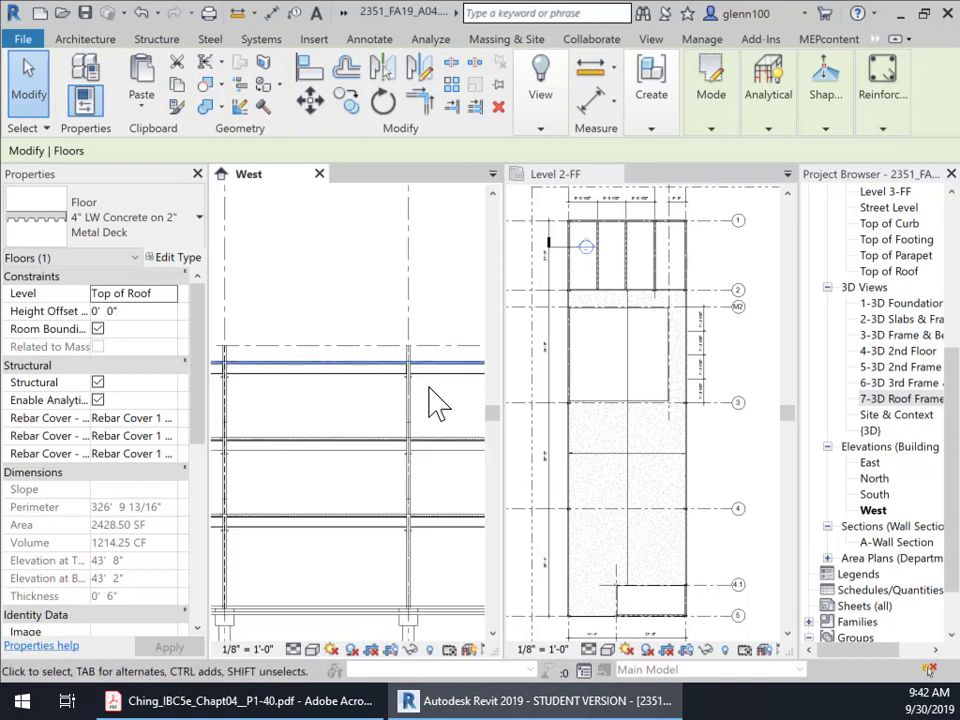
{"action": "middle_click_drag", "start_coordinate": [437, 403], "coordinate": [325, 415]}
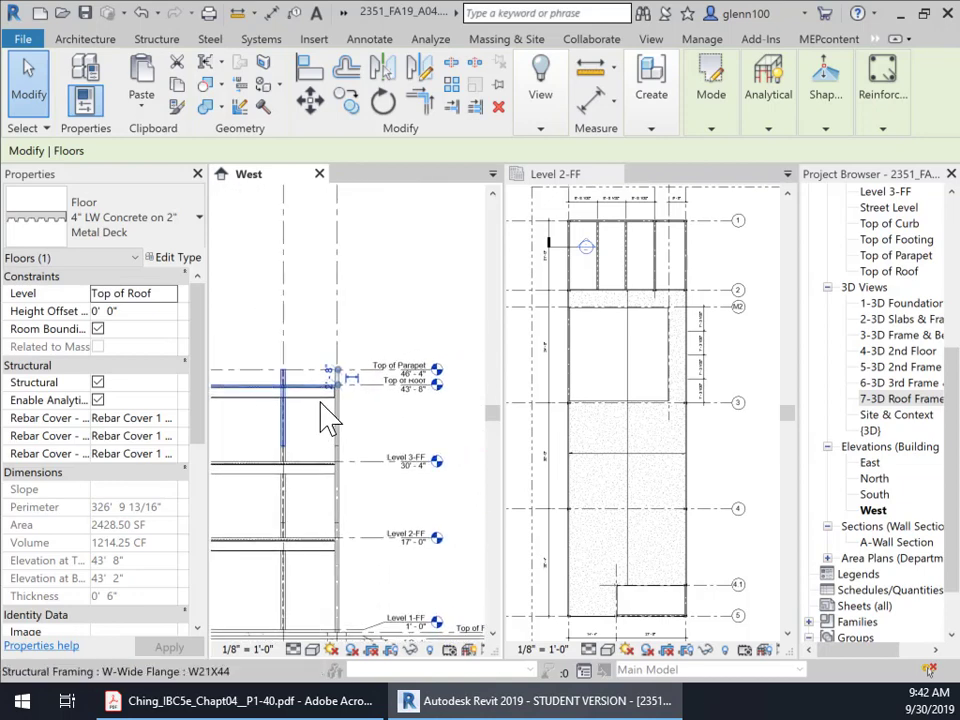
{"action": "scroll", "coordinate": [343, 407], "scroll_direction": "up", "scroll_amount": 3}
{"action": "middle_click_drag", "start_coordinate": [396, 396], "coordinate": [372, 395]}
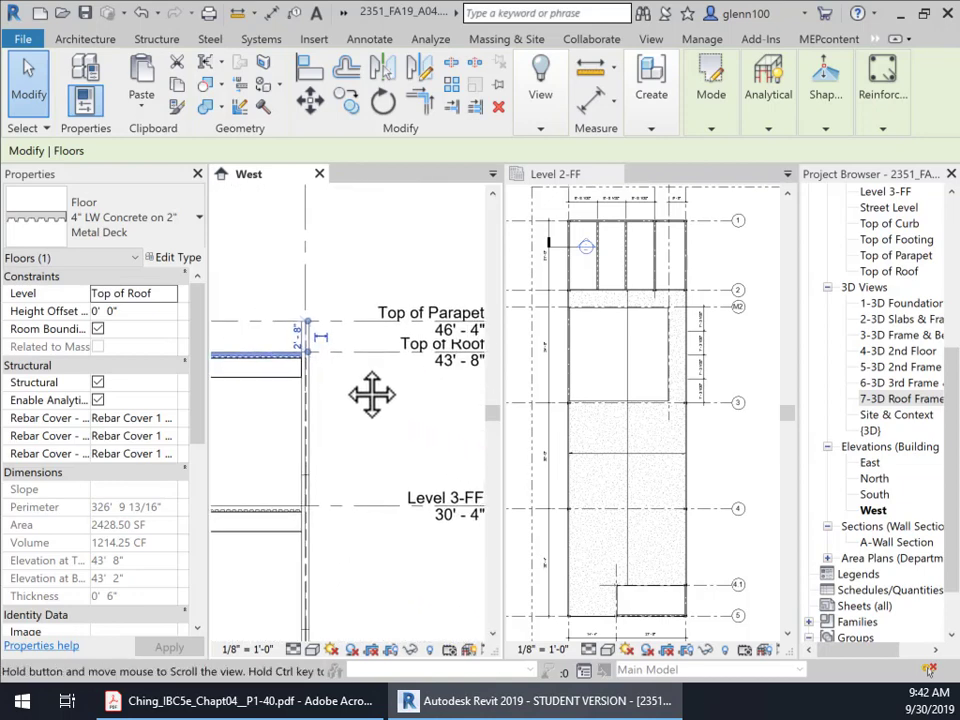
{"action": "scroll", "coordinate": [350, 386], "scroll_direction": "up", "scroll_amount": 2}
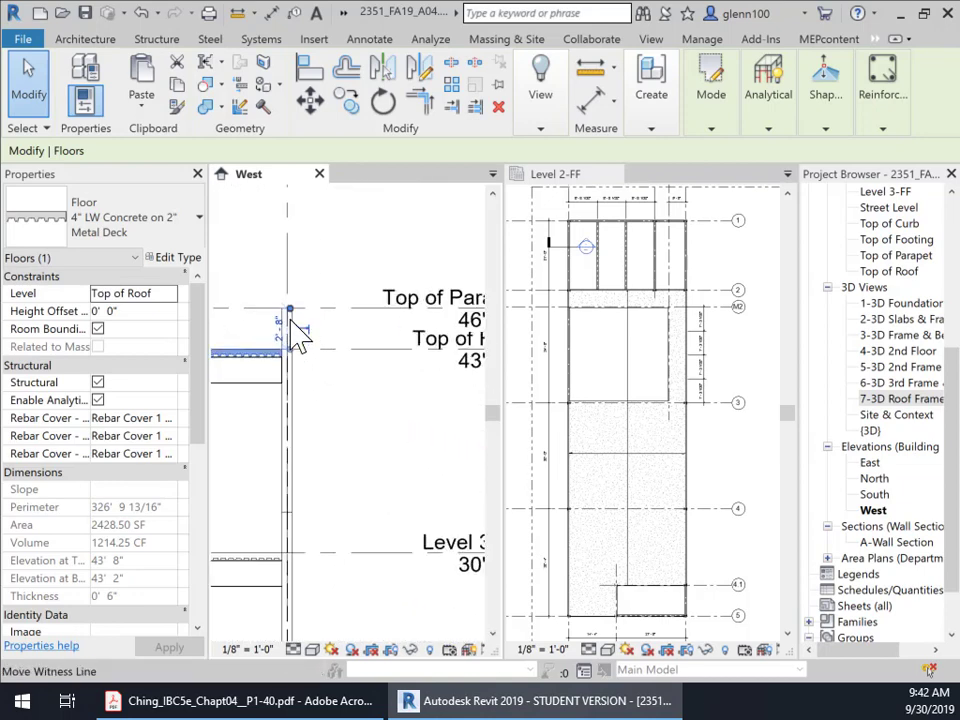
{"action": "scroll", "coordinate": [285, 390], "scroll_direction": "up", "scroll_amount": 2}
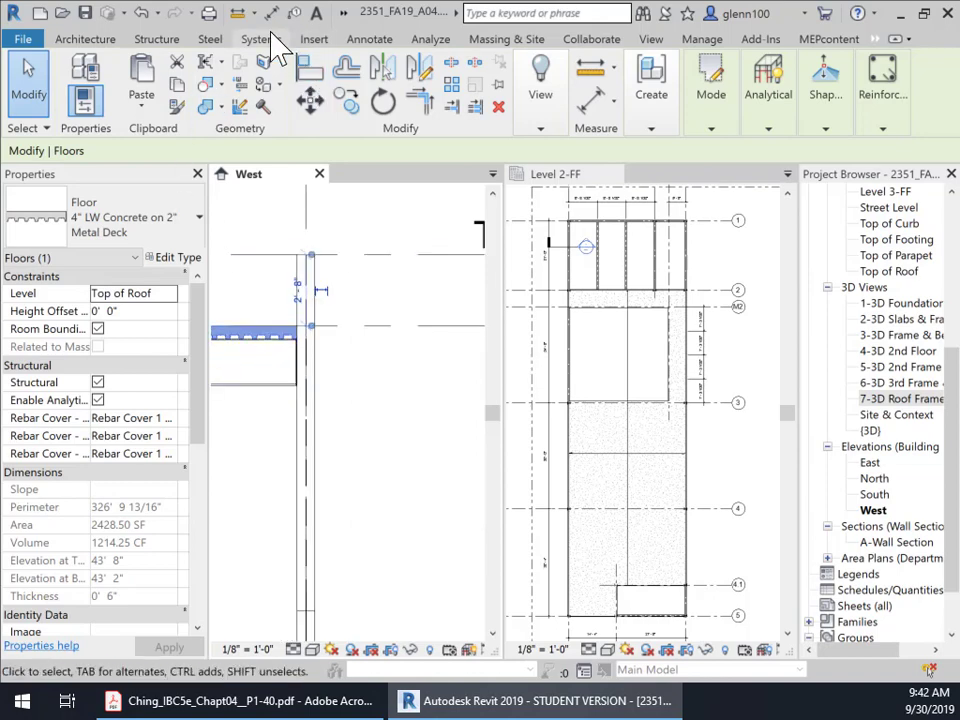
{"action": "left_click", "coordinate": [238, 12]}
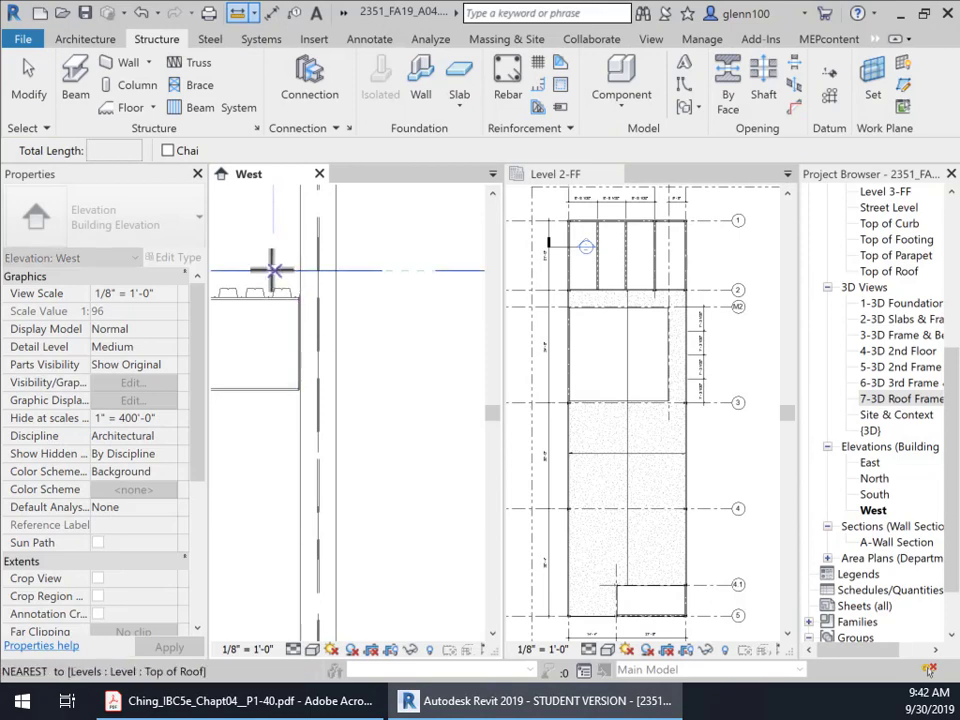
{"action": "left_click", "coordinate": [272, 270]}
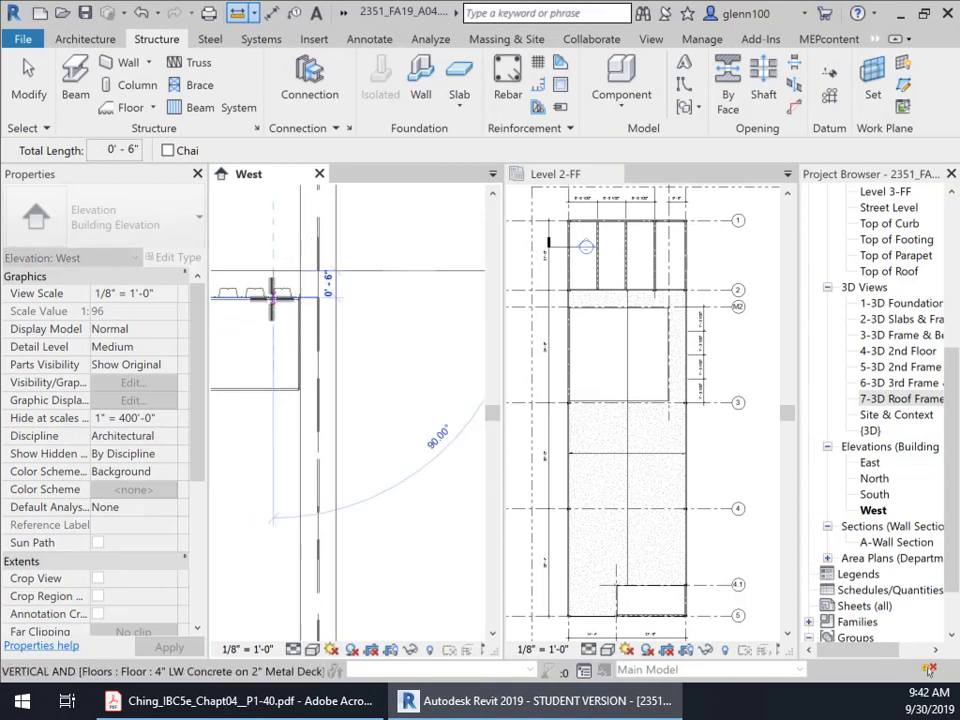
{"action": "left_click", "coordinate": [272, 297]}
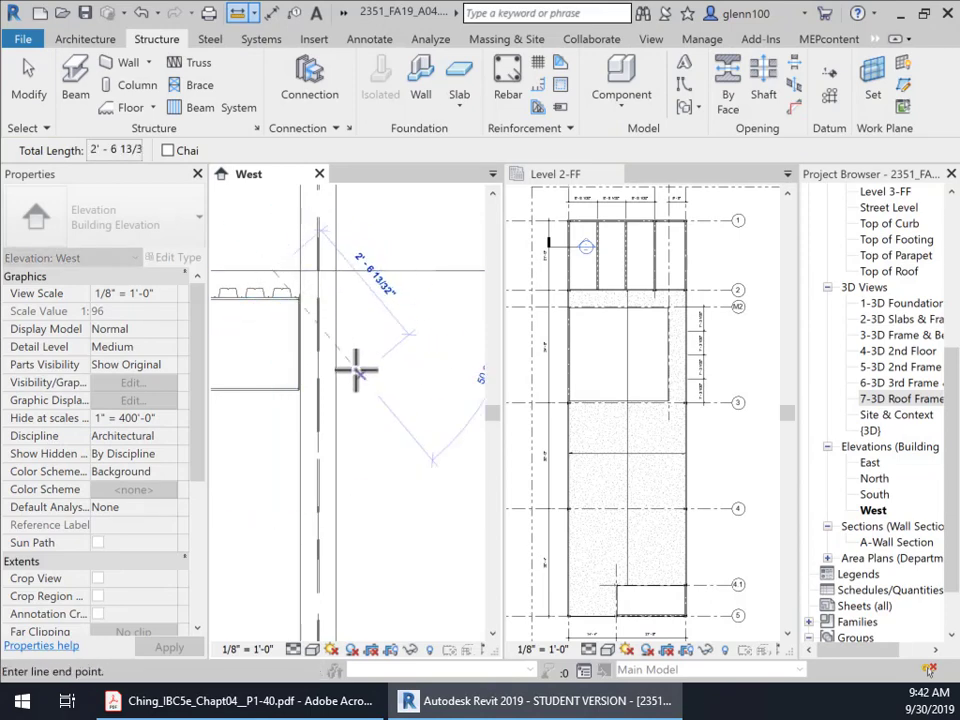
{"action": "key", "text": "Escape"}
{"action": "key", "text": "Escape"}
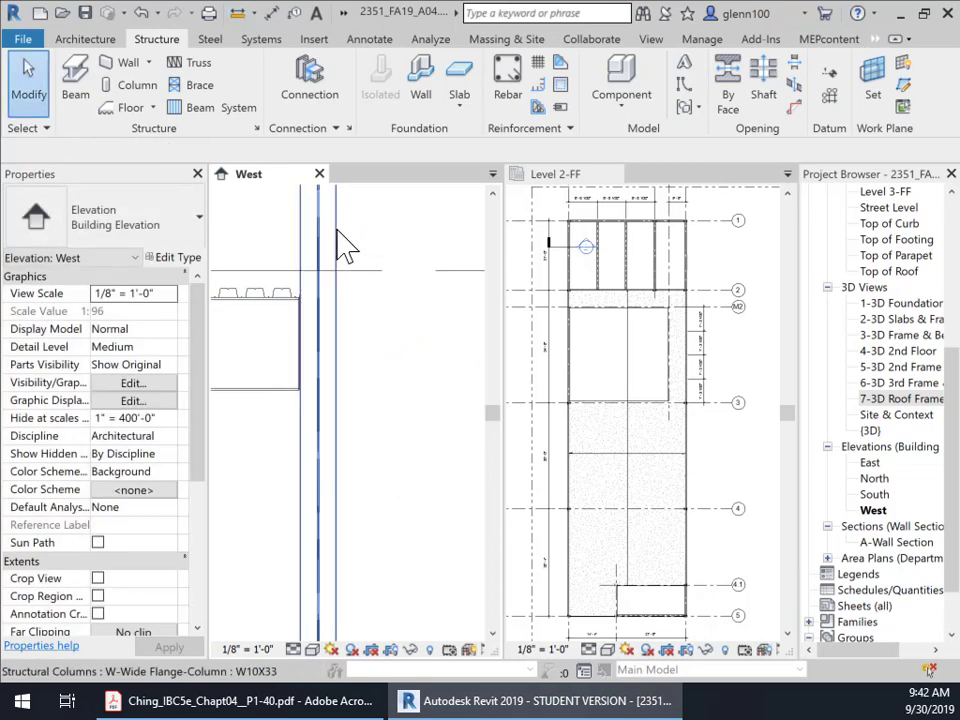
Set the top offset of the top-storey W10X33 column at grid A-5 to -6" from the Top of Roof level
{"action": "left_click", "coordinate": [339, 240]}
{"action": "middle_click_drag", "start_coordinate": [398, 302], "coordinate": [396, 354]}
{"action": "middle_click_drag", "start_coordinate": [344, 422], "coordinate": [435, 381]}
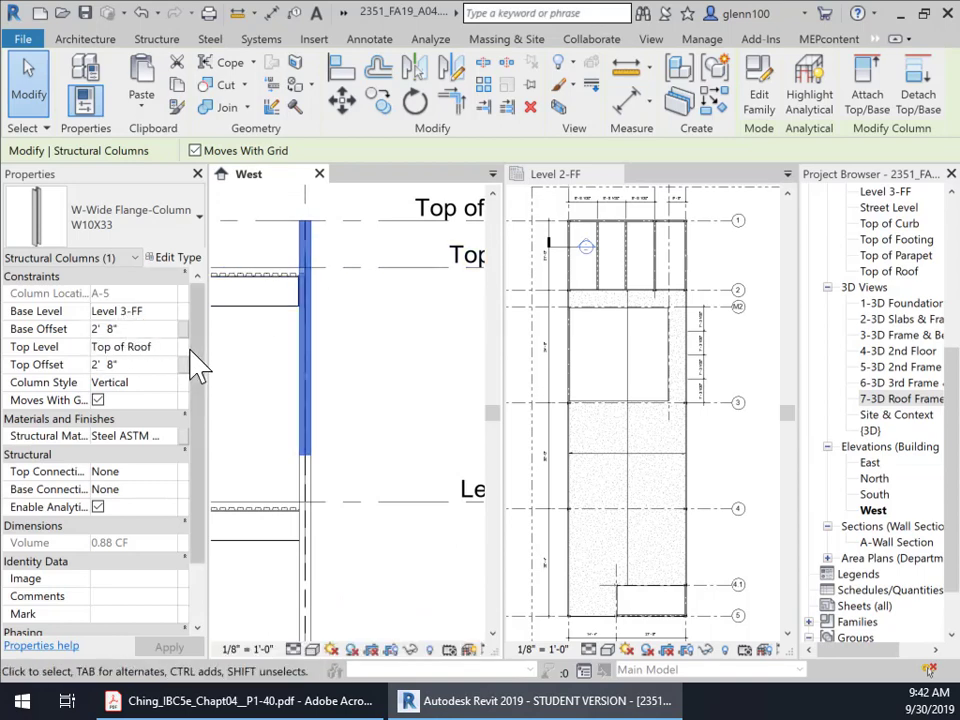
{"action": "left_click", "coordinate": [112, 366]}
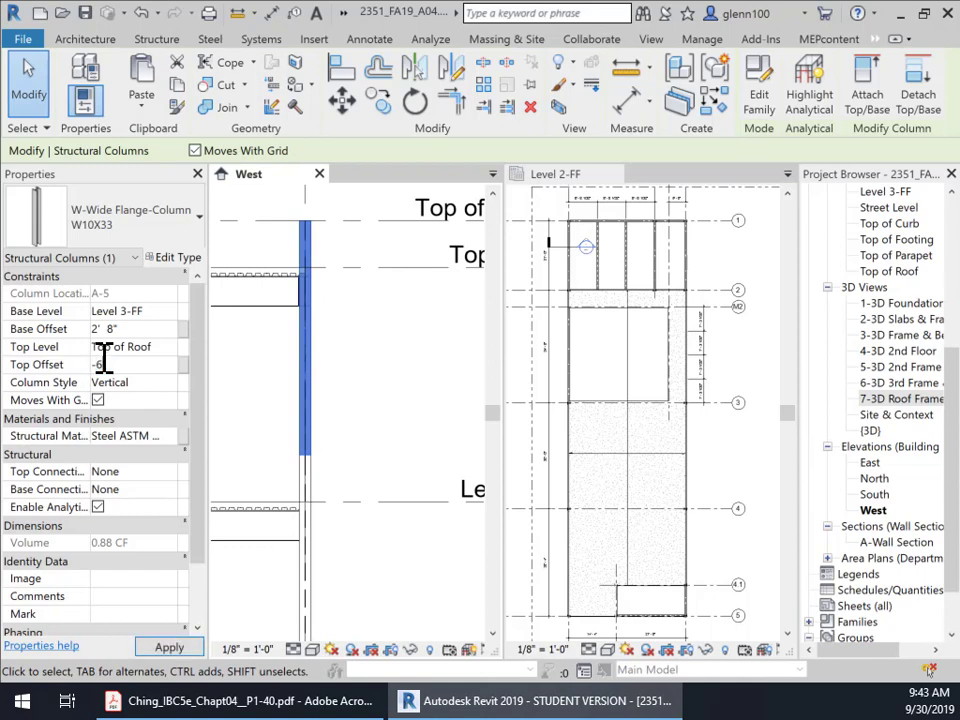
{"action": "key", "text": "Return"}
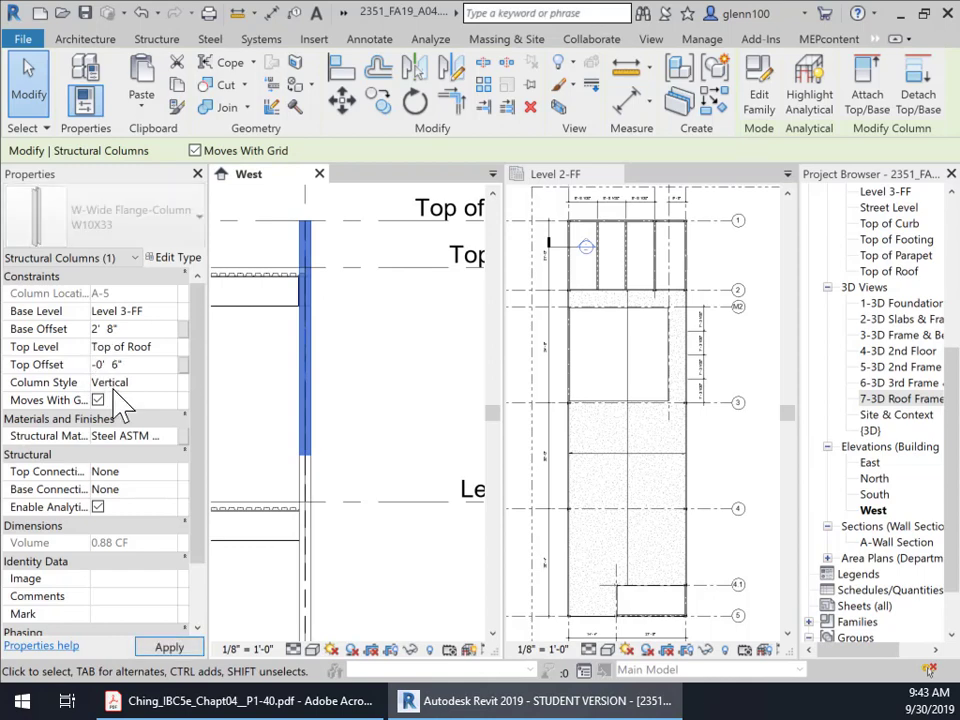
{"action": "left_click", "coordinate": [169, 648]}
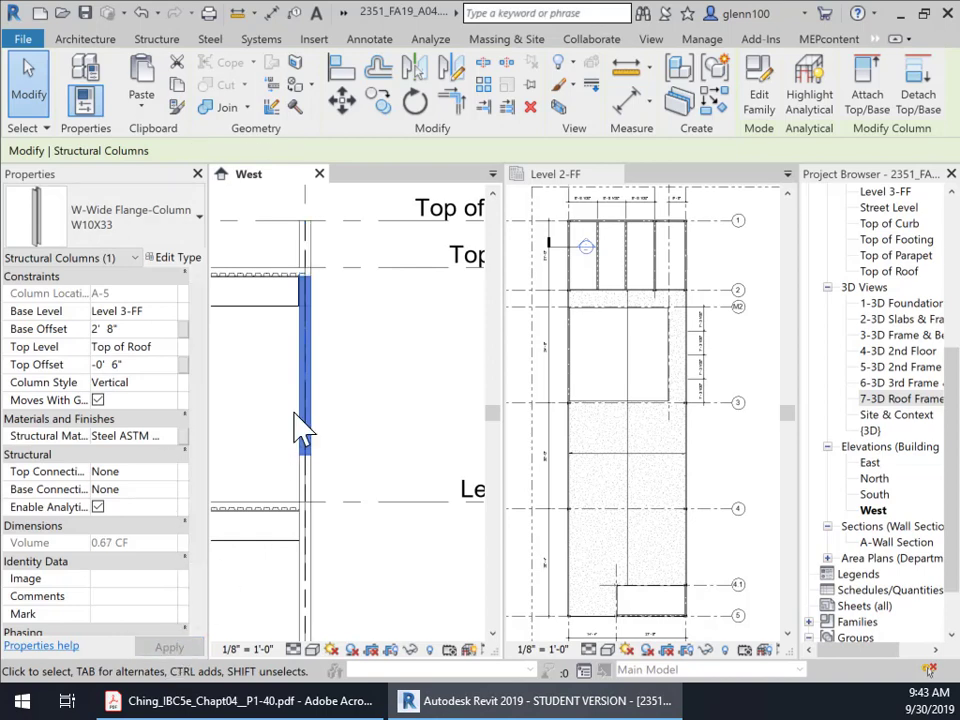
{"action": "scroll", "coordinate": [312, 290], "scroll_direction": "up", "scroll_amount": 4}
{"action": "middle_click_drag", "start_coordinate": [305, 295], "coordinate": [371, 298]}
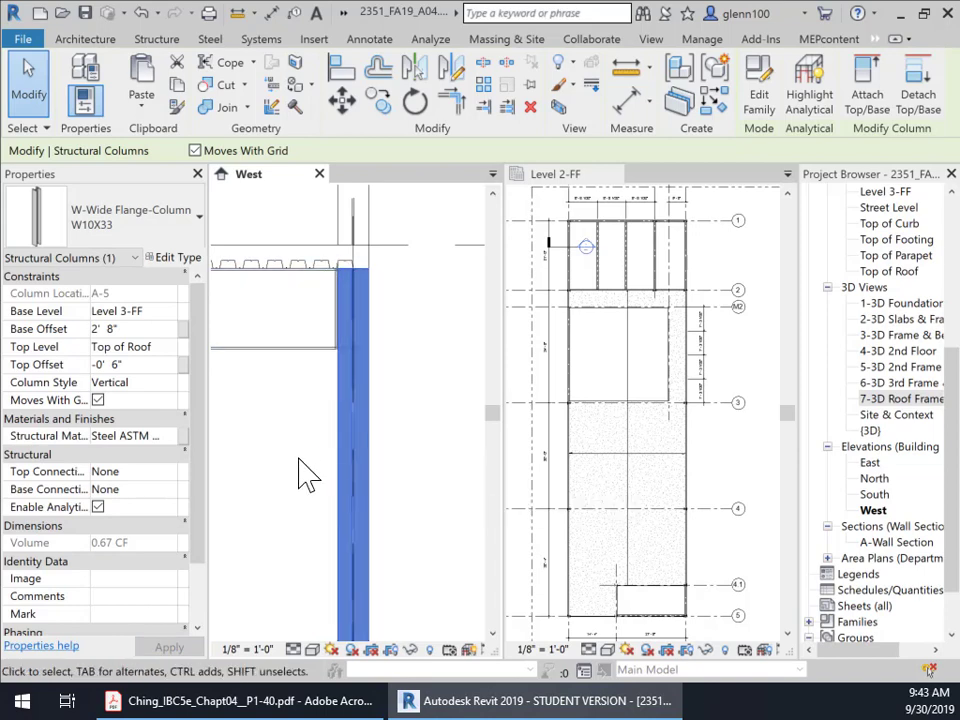
Switch to the 7-3D Roof Frame & Deck view, orient it to the Left side and deselect the column
{"action": "mouse_move", "coordinate": [305, 475]}
{"action": "middle_mouse_down"}
{"action": "mouse_move", "coordinate": [268, 546]}
{"action": "mouse_move", "coordinate": [302, 461]}
{"action": "middle_mouse_up"}
{"action": "scroll", "coordinate": [360, 392], "scroll_direction": "down", "scroll_amount": 3}
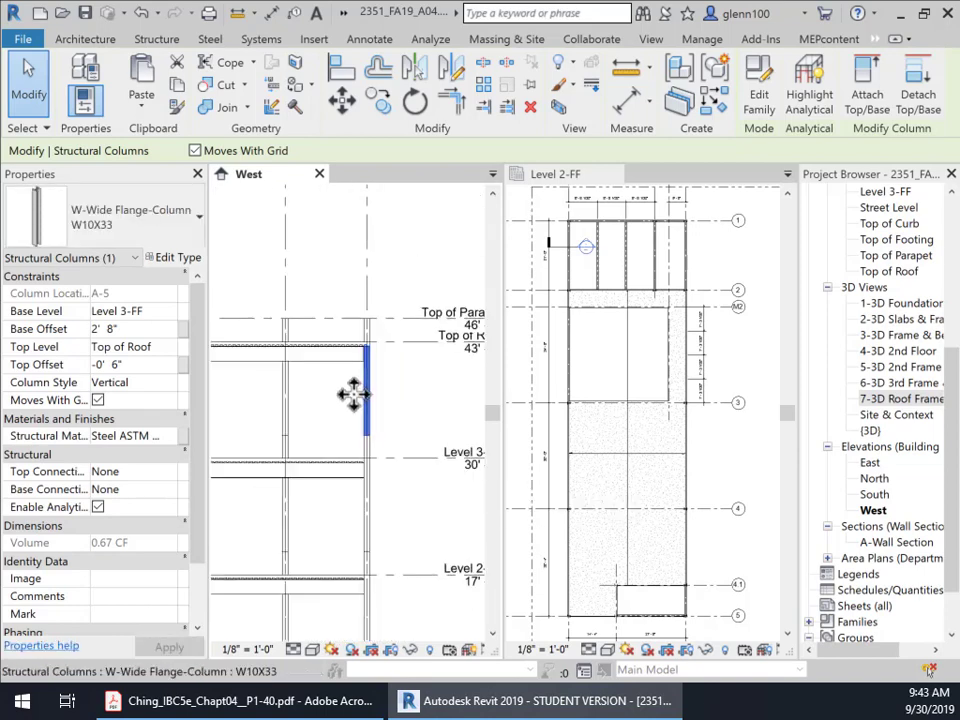
{"action": "scroll", "coordinate": [340, 420], "scroll_direction": "down", "scroll_amount": 2}
{"action": "middle_click_drag", "start_coordinate": [336, 424], "coordinate": [392, 409]}
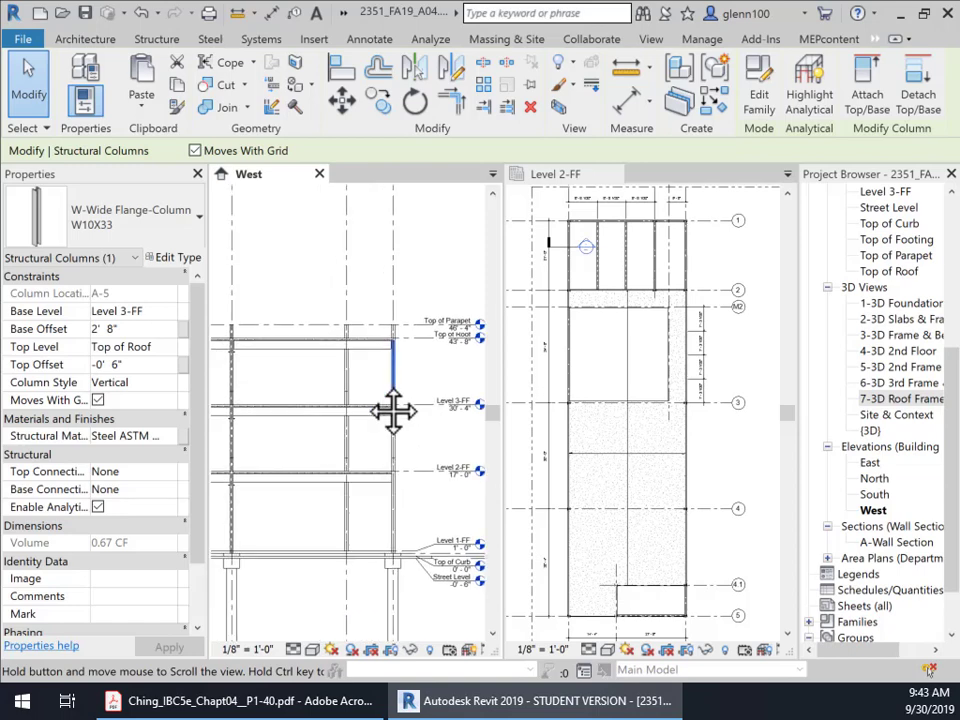
{"action": "left_click", "coordinate": [493, 174]}
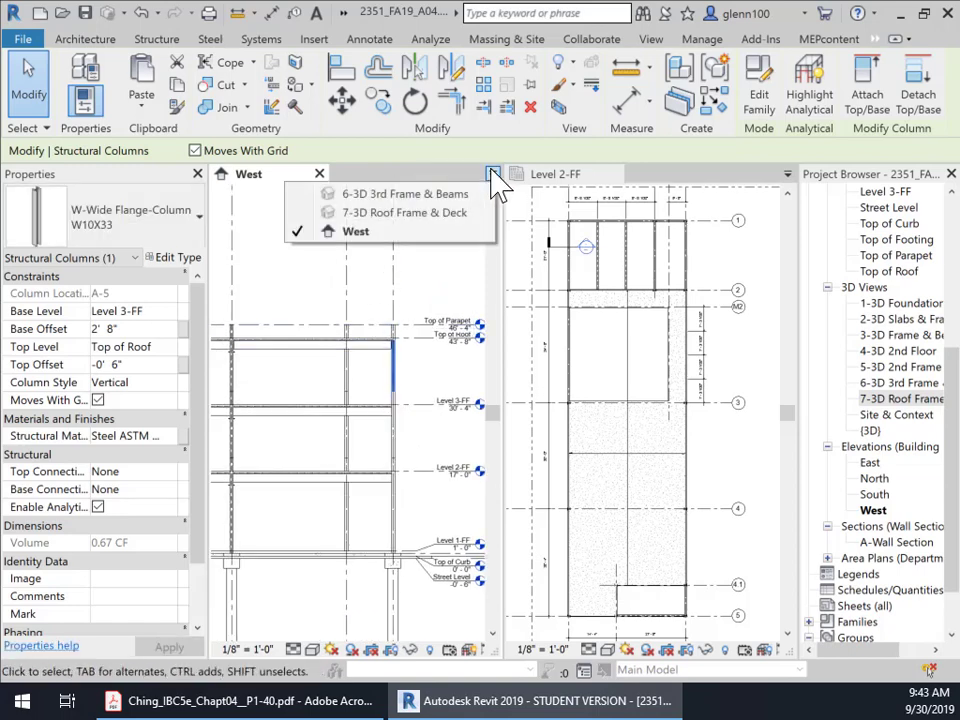
{"action": "left_click", "coordinate": [393, 213]}
{"action": "middle_click_drag", "start_coordinate": [392, 470], "coordinate": [440, 270]}
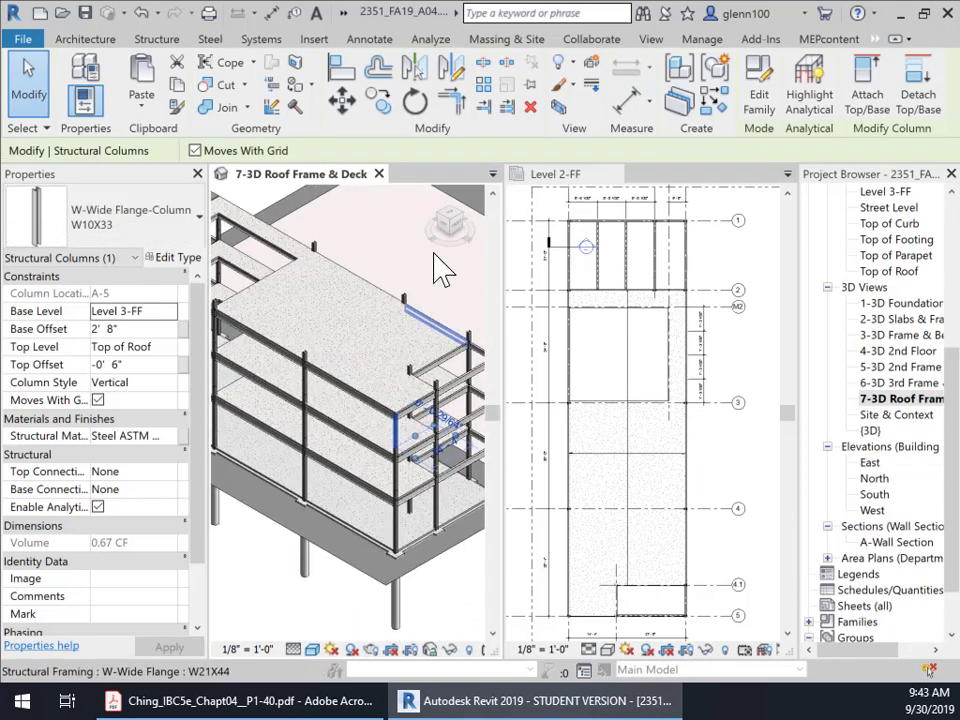
{"action": "left_click", "coordinate": [451, 233]}
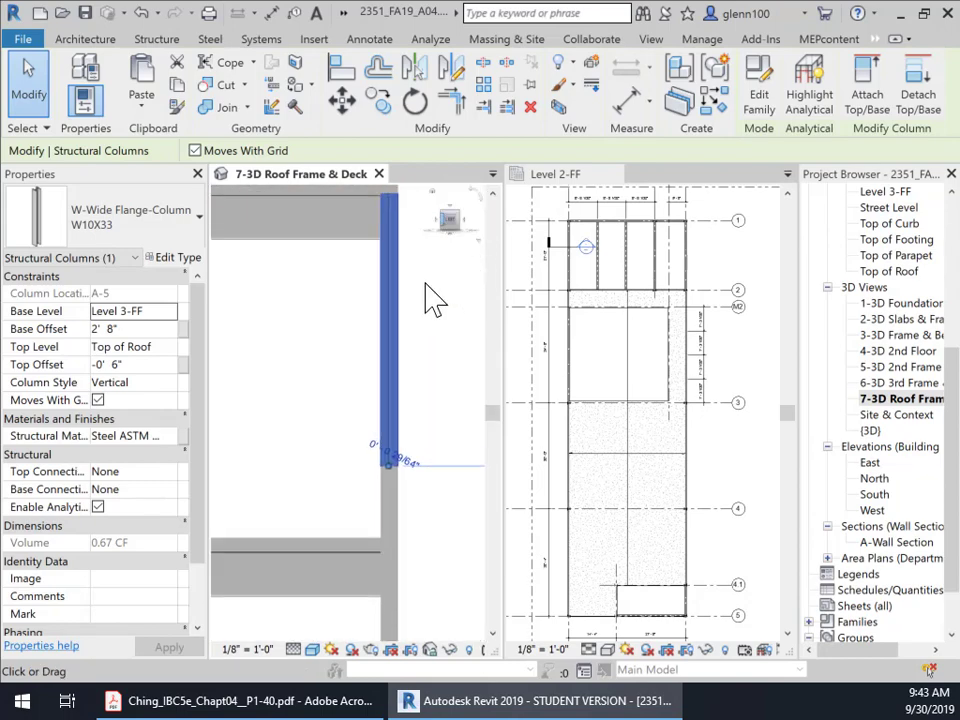
{"action": "scroll", "coordinate": [415, 400], "scroll_direction": "down", "scroll_amount": 4}
{"action": "middle_click_drag", "start_coordinate": [407, 405], "coordinate": [430, 378]}
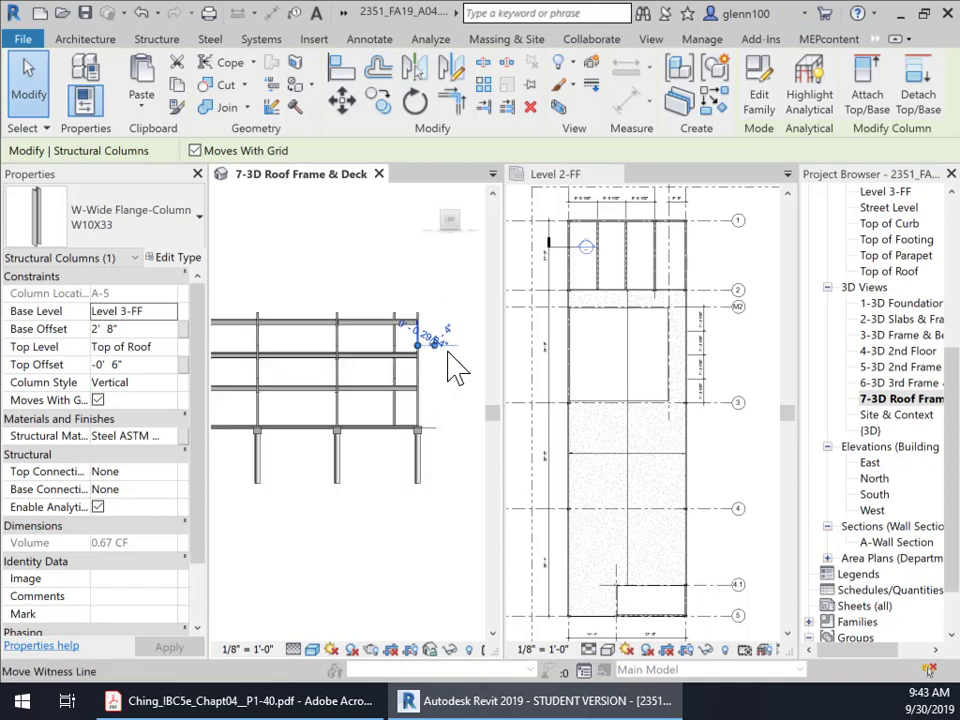
{"action": "left_click", "coordinate": [438, 327]}
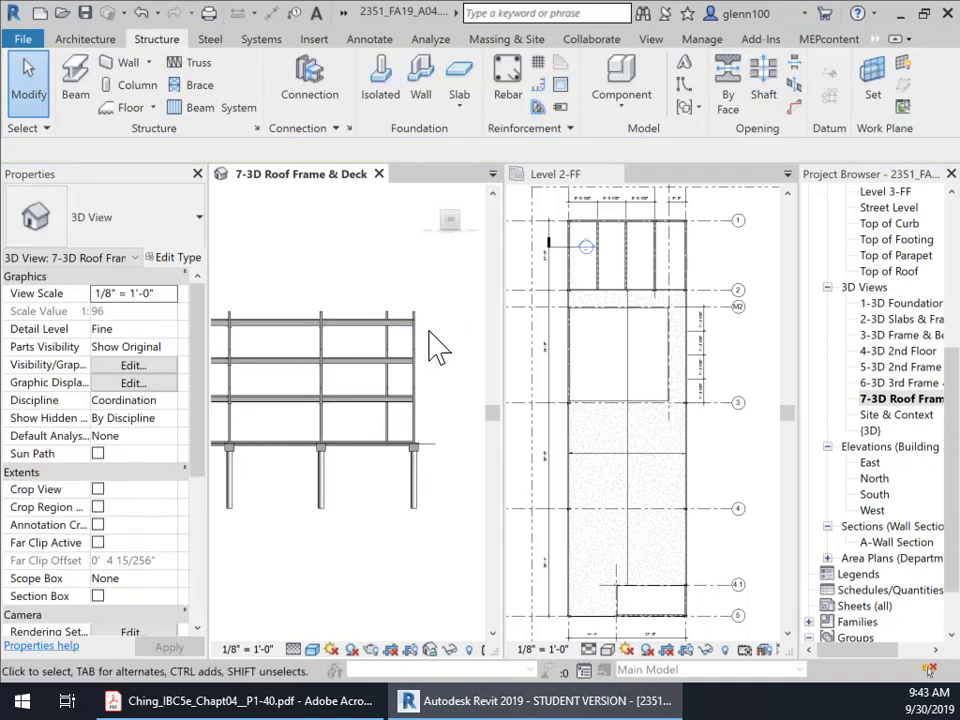
Select all top-storey W10X33 columns, set their top offset to -6" from Top of Roof, and deselect them
{"action": "middle_click_drag", "start_coordinate": [437, 349], "coordinate": [481, 343]}
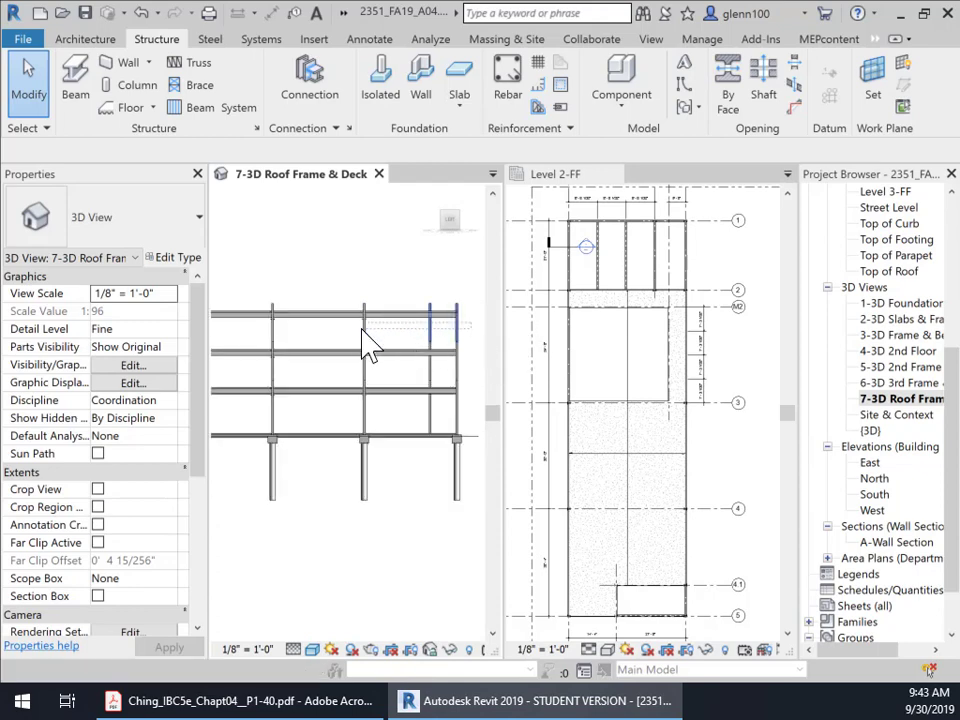
{"action": "left_click", "coordinate": [266, 330]}
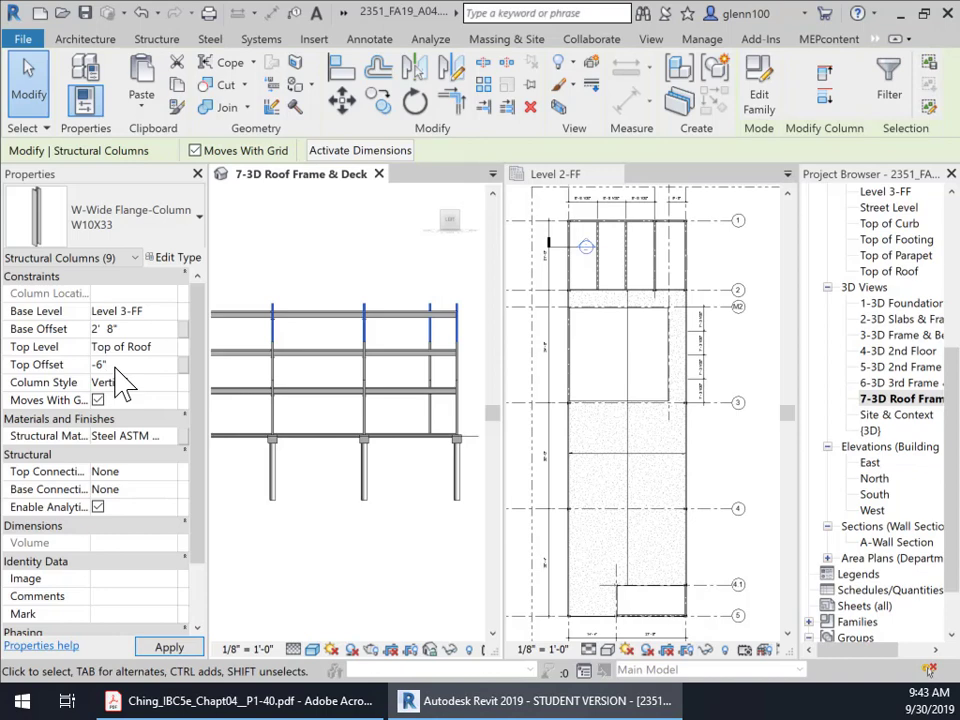
{"action": "left_click", "coordinate": [190, 645]}
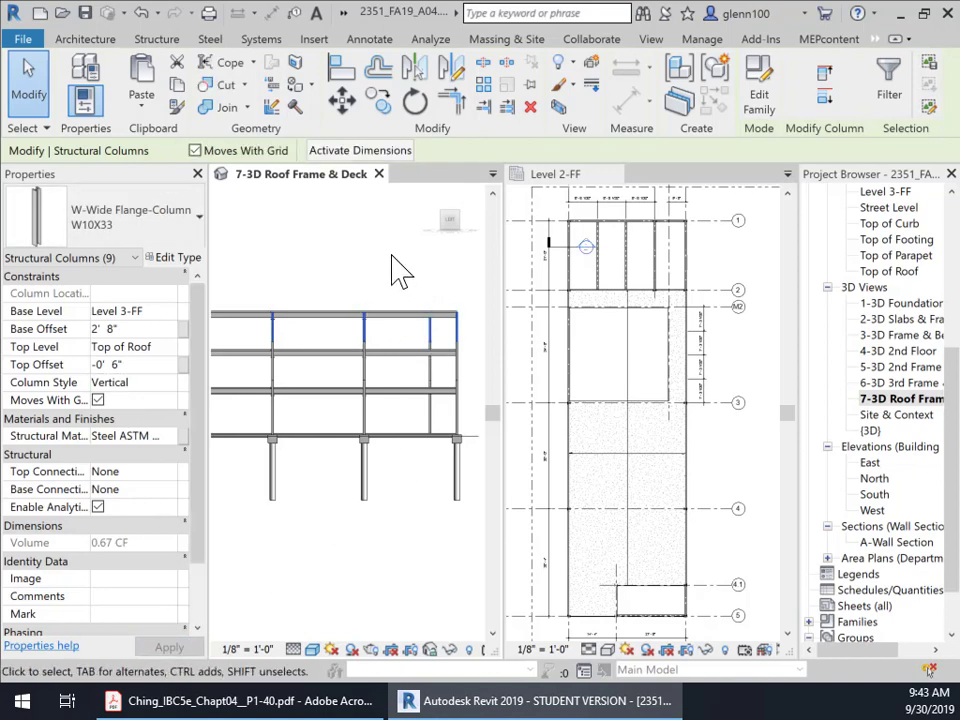
{"action": "left_click", "coordinate": [385, 262]}
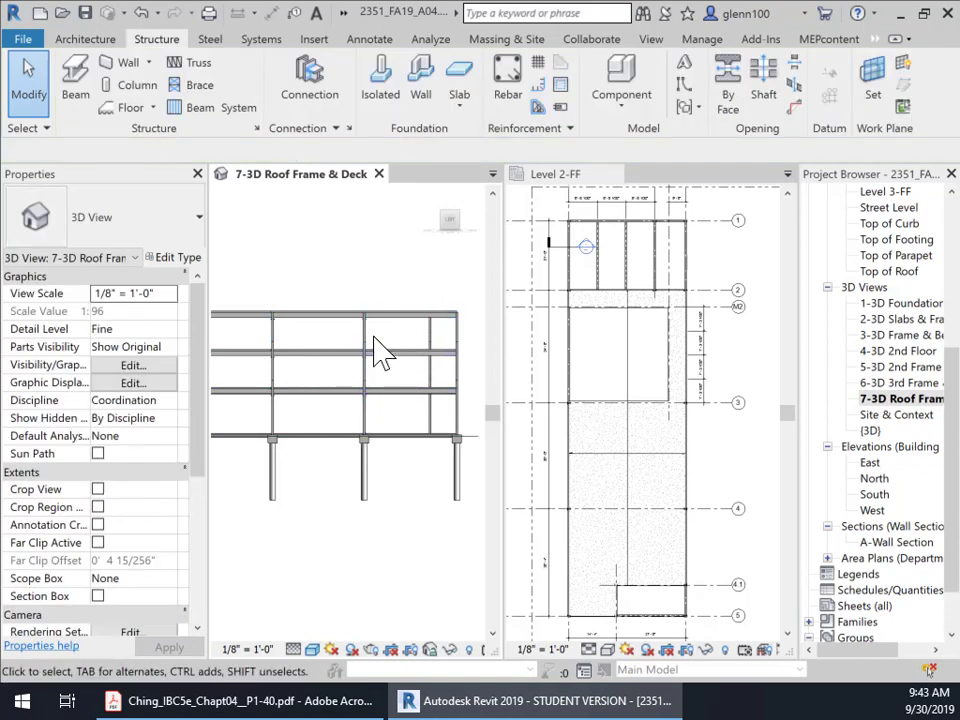
Orient the 7-3D Roof Frame & Deck view to an isometric corner showing the whole building from above
{"action": "scroll", "coordinate": [362, 347], "scroll_direction": "down", "scroll_amount": 2}
{"action": "middle_click_drag", "start_coordinate": [357, 402], "coordinate": [381, 435]}
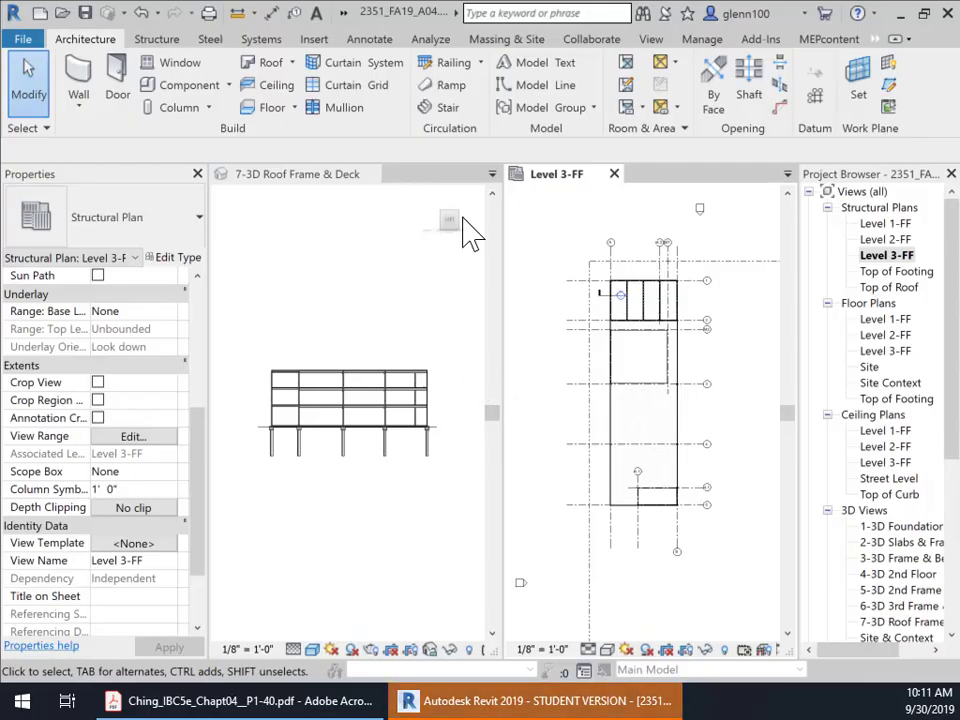
{"action": "left_click", "coordinate": [460, 222]}
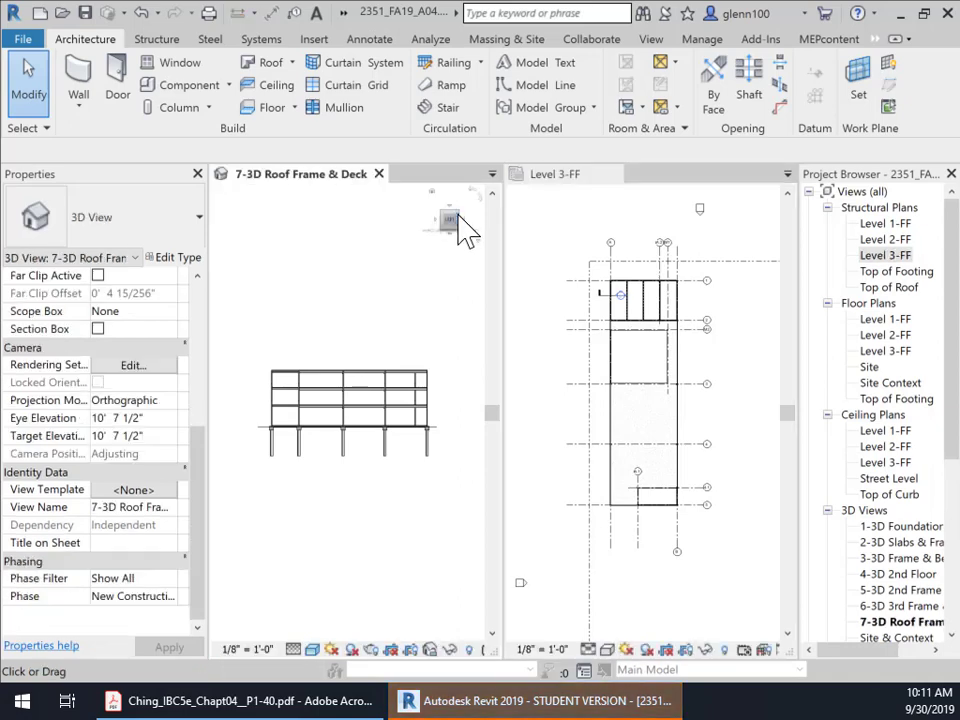
{"action": "left_click_drag", "start_coordinate": [458, 216], "coordinate": [450, 214]}
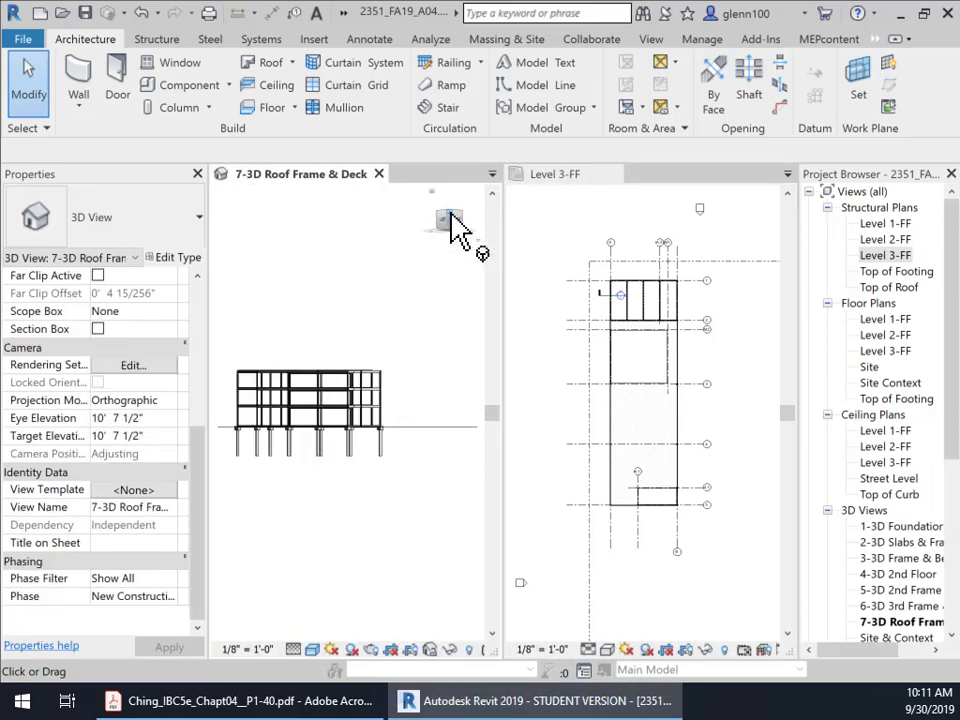
{"action": "left_click", "coordinate": [450, 222]}
{"action": "scroll", "coordinate": [310, 439], "scroll_direction": "up", "scroll_amount": 3}
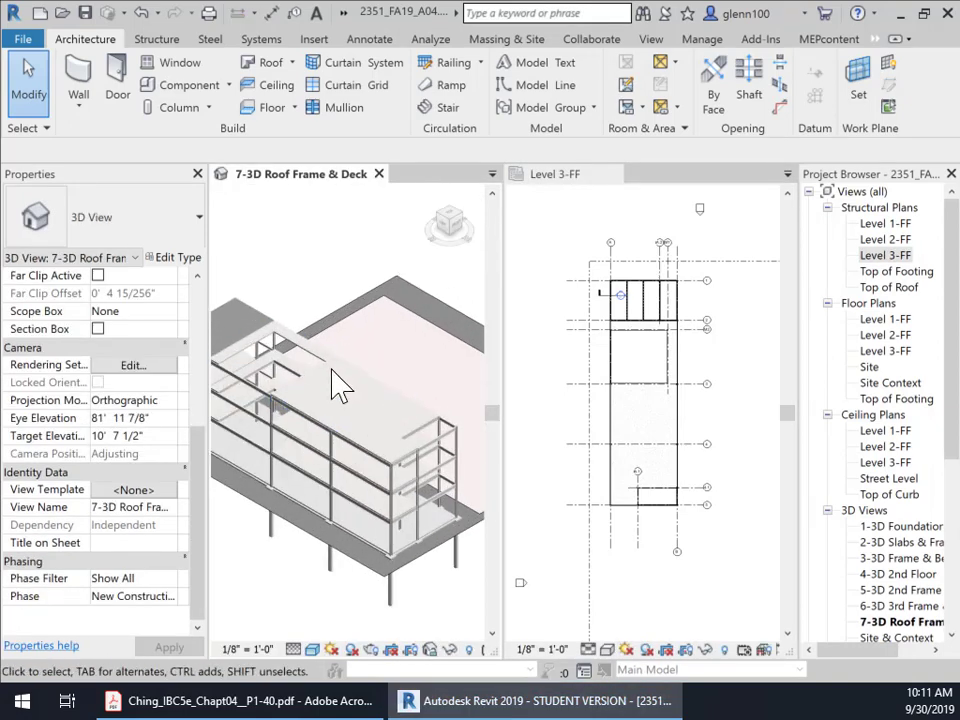
{"action": "middle_click_drag", "start_coordinate": [333, 372], "coordinate": [384, 372], "text": "shift"}
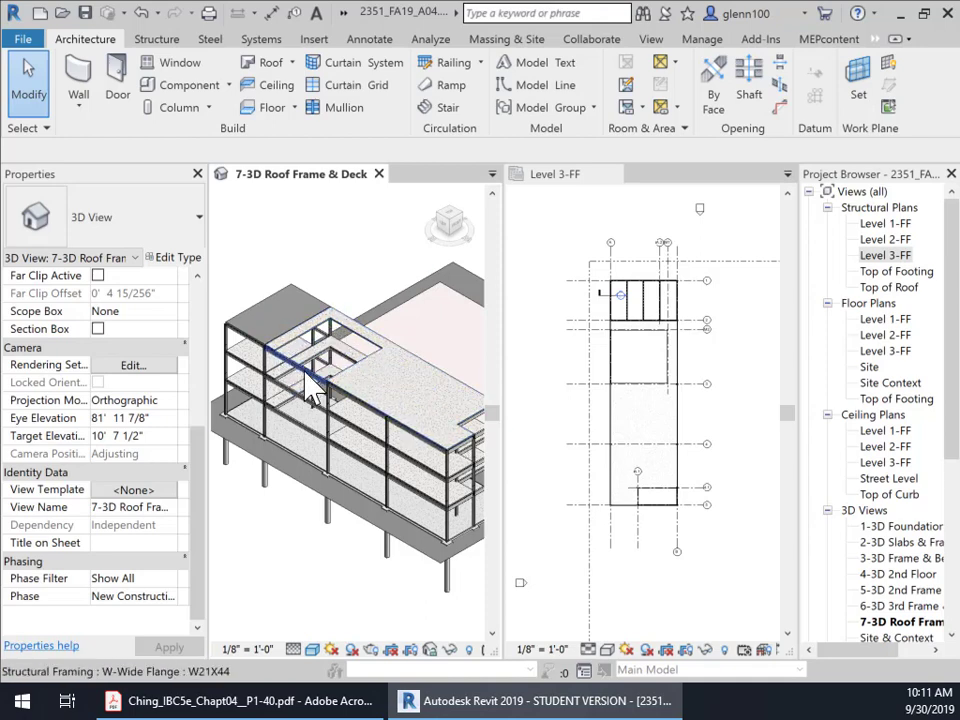
Hide only the roof-level 4" LW Concrete on 2" Metal Deck floor in the 3D view to expose the roof beams
{"action": "left_click", "coordinate": [373, 352]}
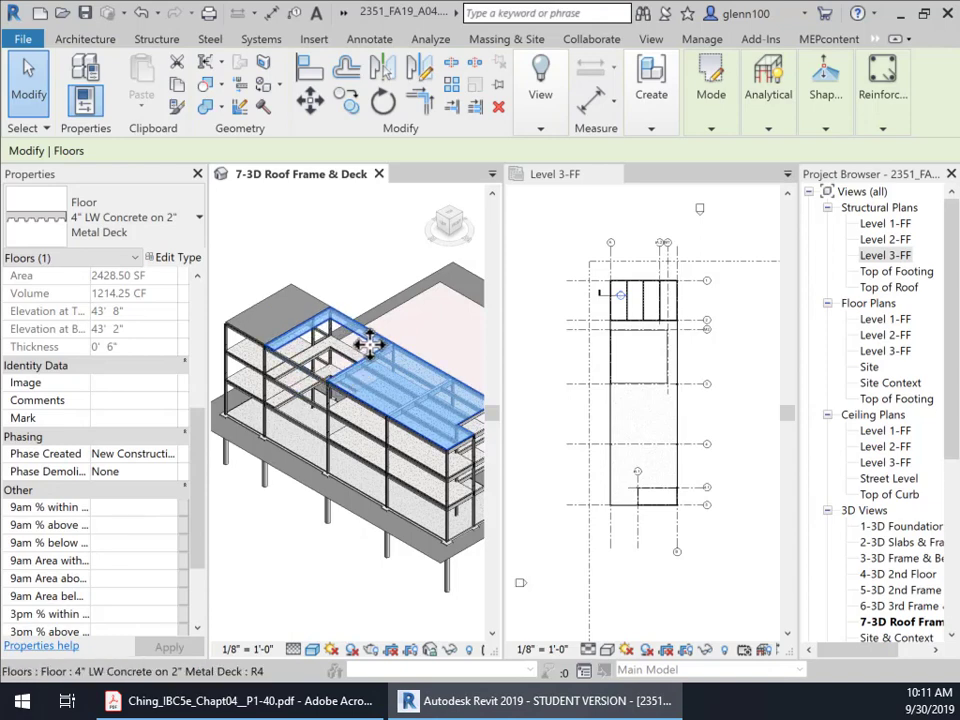
{"action": "right_click", "coordinate": [369, 344]}
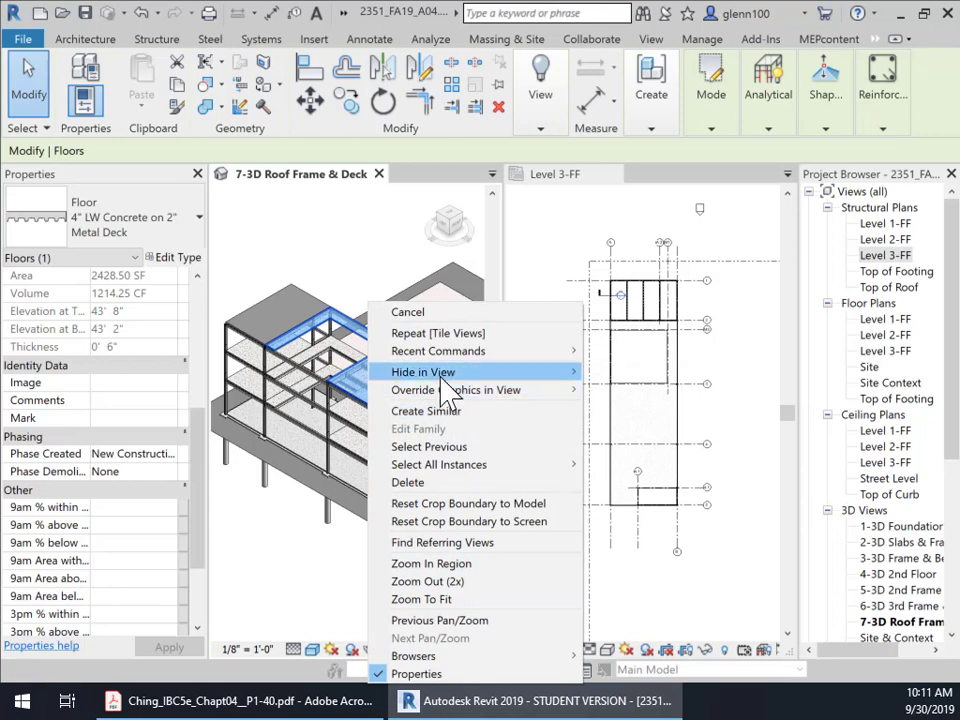
{"action": "mouse_move", "coordinate": [441, 374]}
{"action": "left_click", "coordinate": [610, 373]}
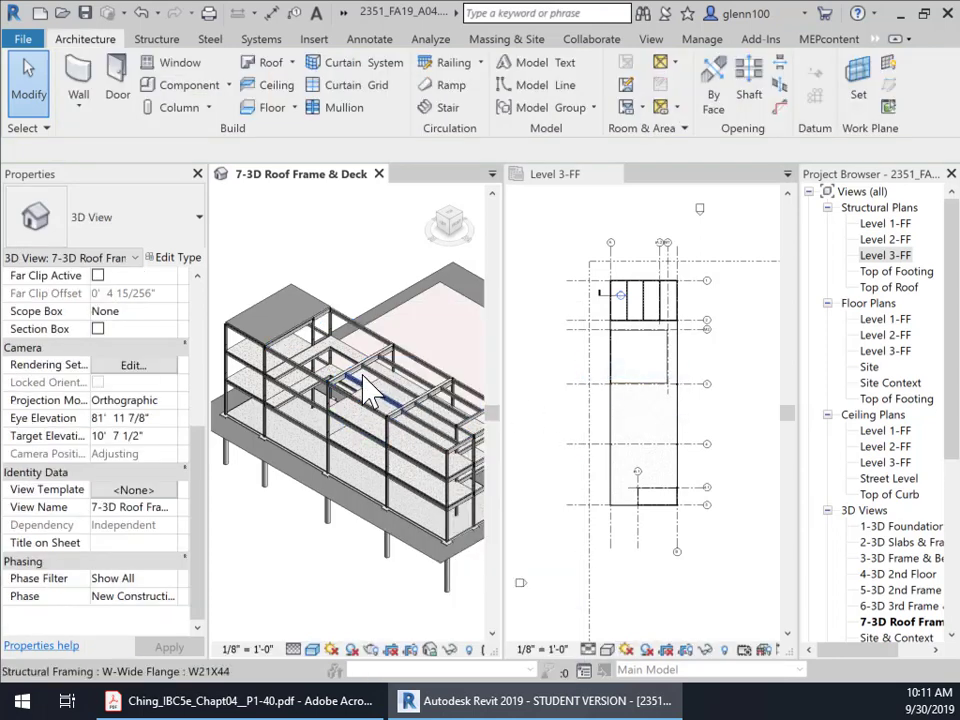
{"action": "scroll", "coordinate": [370, 392], "scroll_direction": "up", "scroll_amount": 3}
{"action": "middle_click_drag", "start_coordinate": [364, 381], "coordinate": [461, 467]}
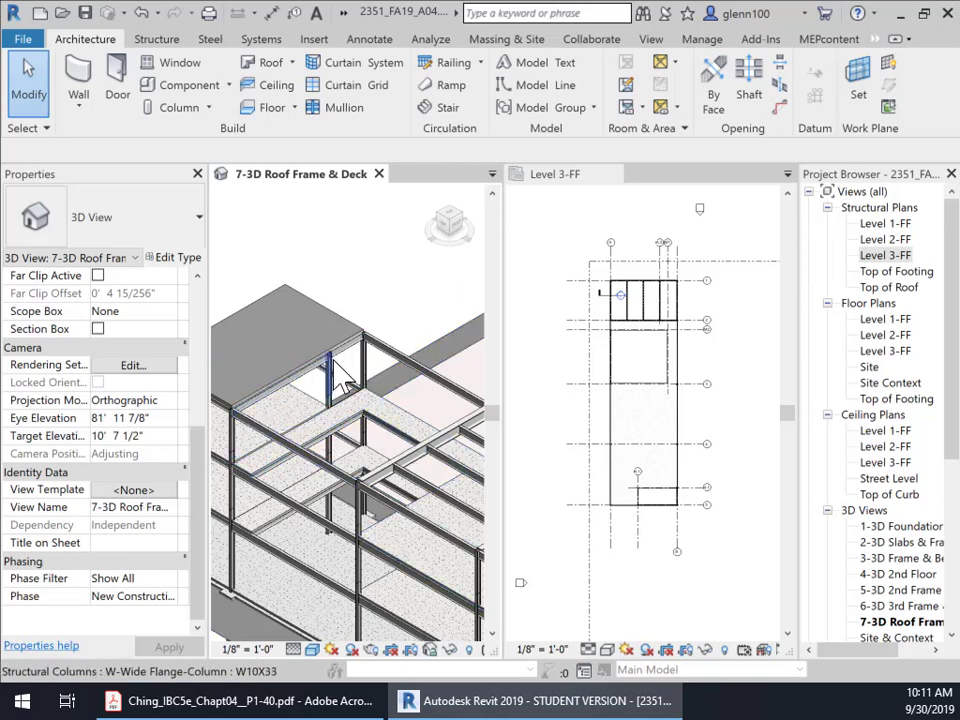
Open the Top of Roof structural plan alongside the Level 3-FF plan, keeping the 7-3D Roof Frame & Deck view visible
{"action": "scroll", "coordinate": [429, 457], "scroll_direction": "down", "scroll_amount": 3}
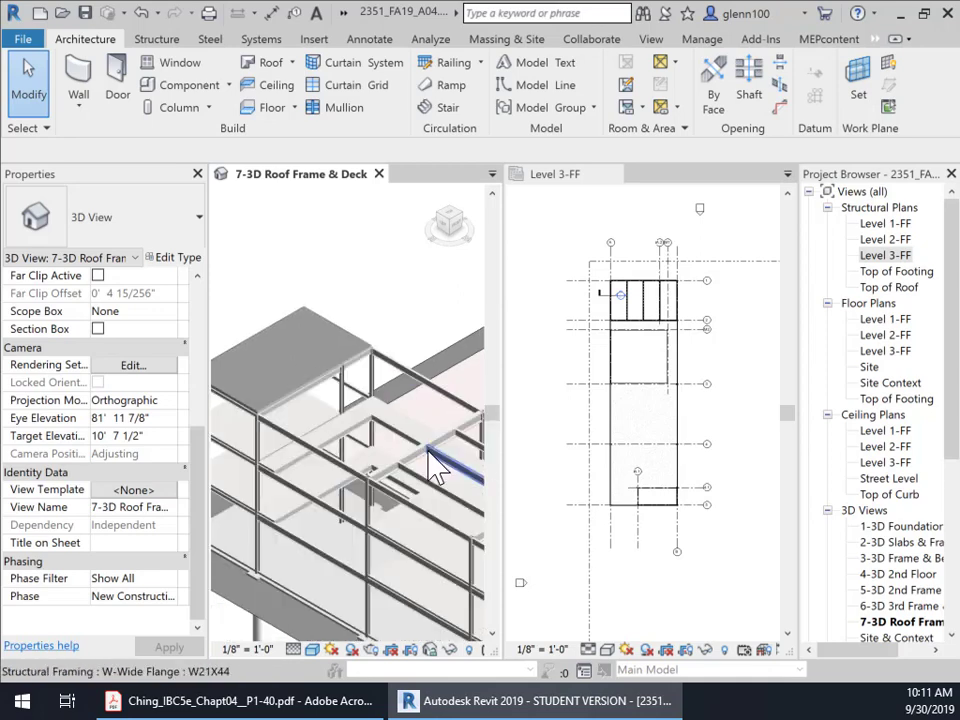
{"action": "middle_click_drag", "start_coordinate": [432, 462], "coordinate": [397, 365]}
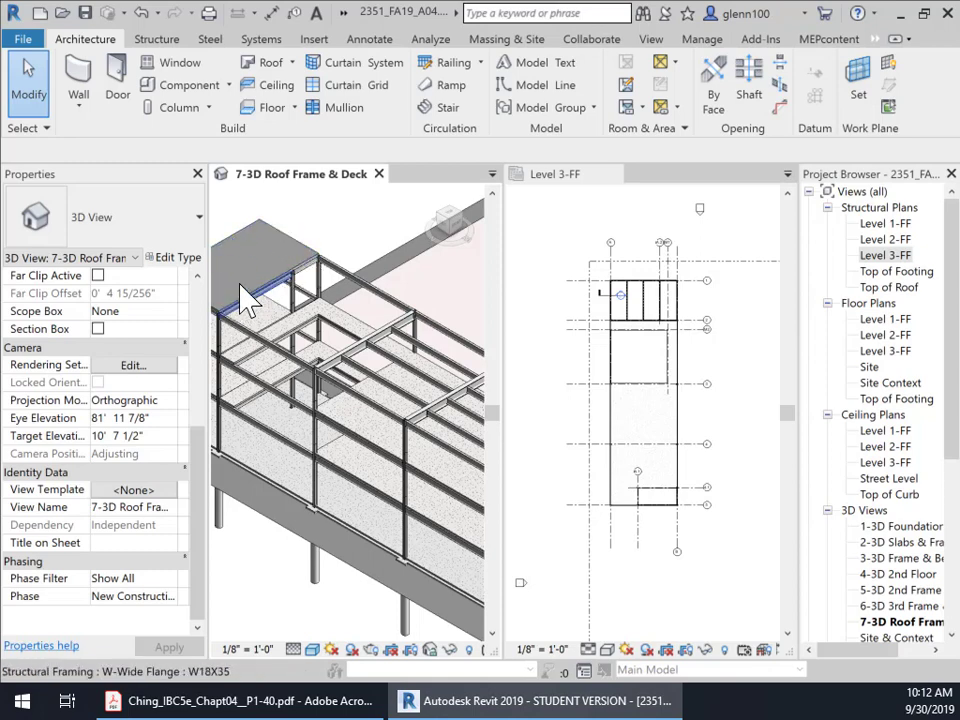
{"action": "double_click", "coordinate": [888, 289]}
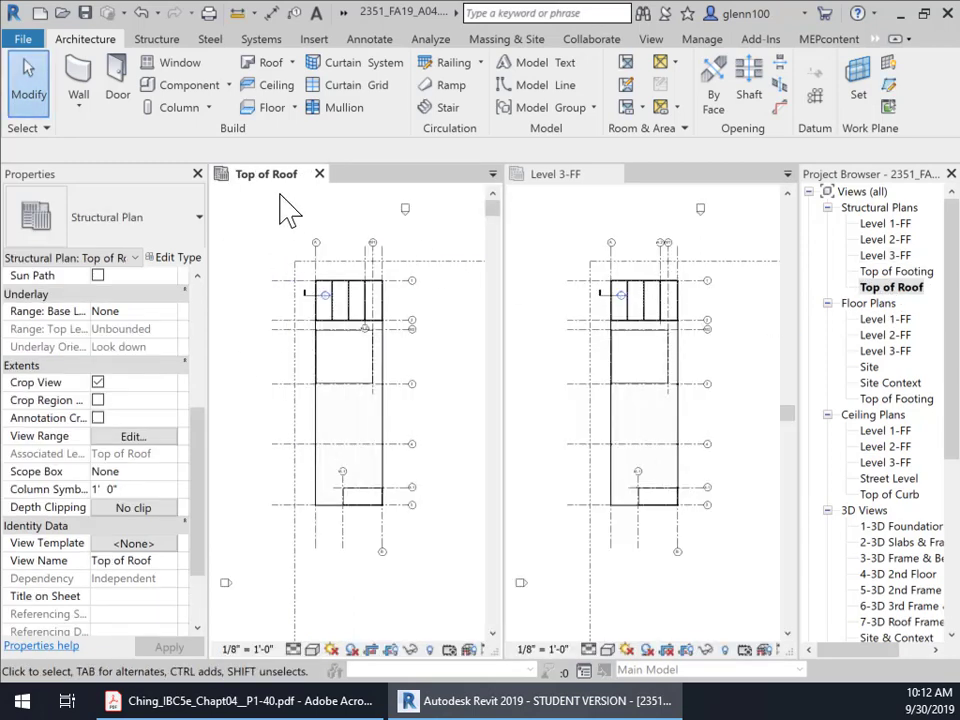
{"action": "left_click", "coordinate": [320, 174]}
{"action": "left_click", "coordinate": [589, 180]}
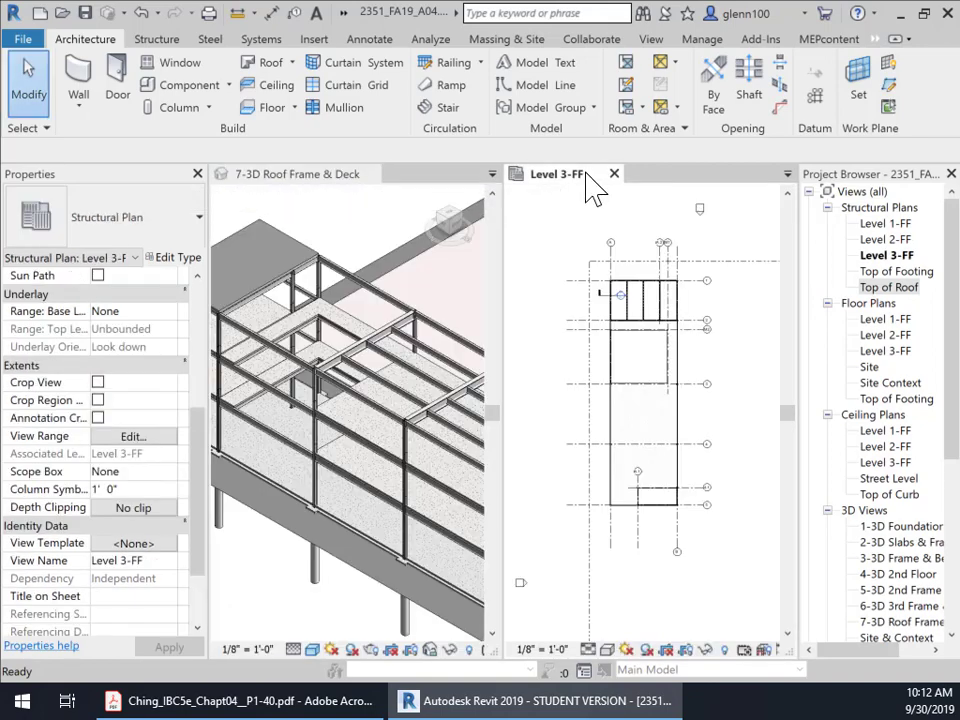
{"action": "double_click", "coordinate": [890, 289]}
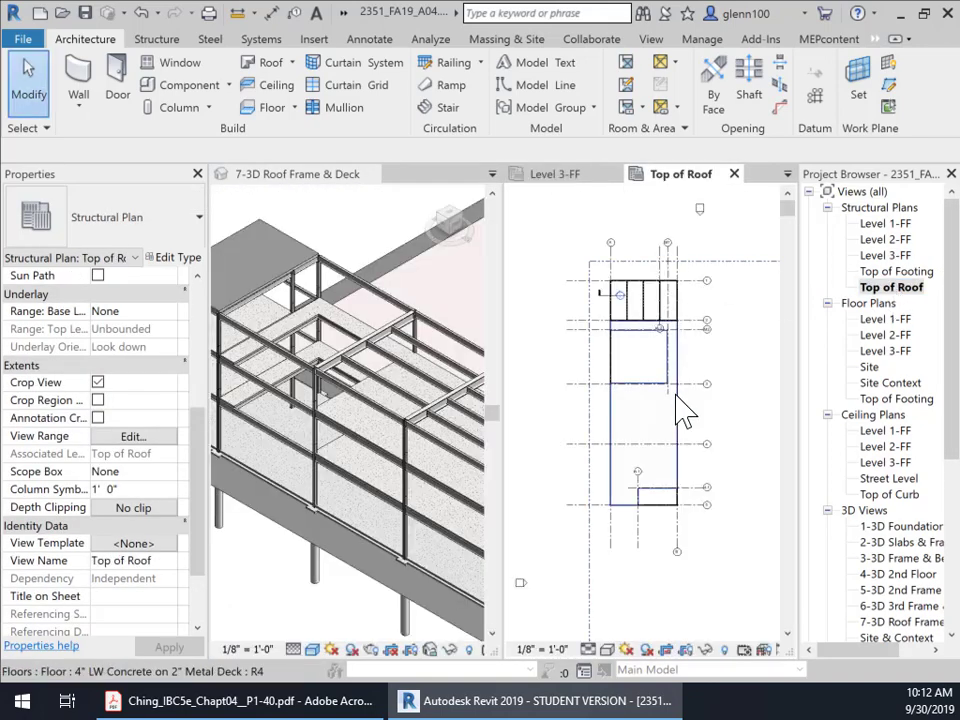
Hide only the 4" LW Concrete on 2" Metal Deck floor in the Top of Roof plan to expose the beams
{"action": "scroll", "coordinate": [645, 410], "scroll_direction": "up", "scroll_amount": 3}
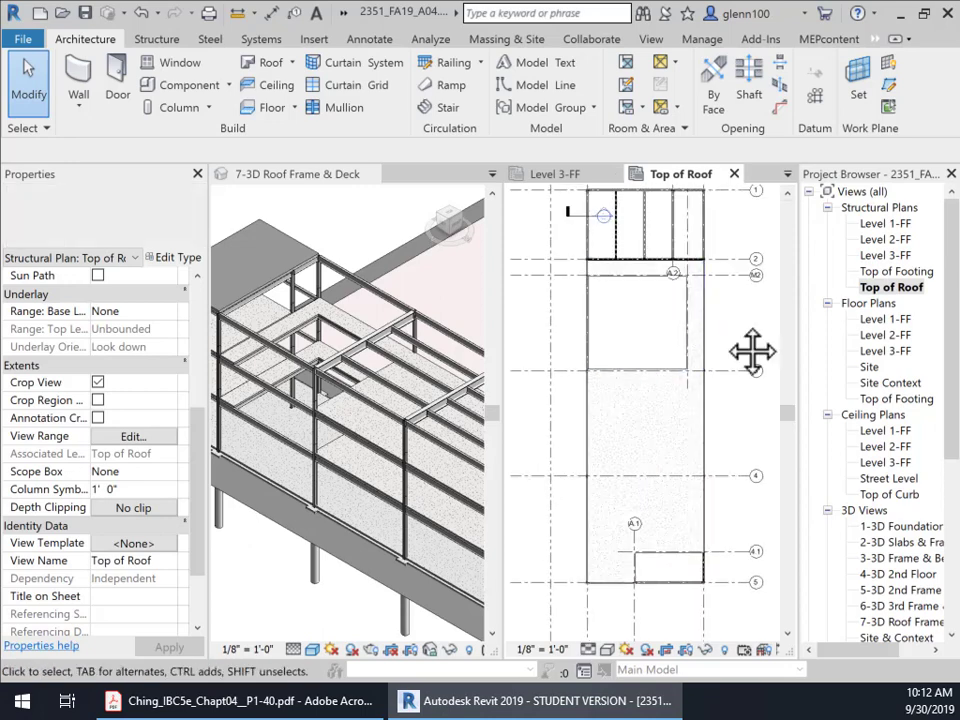
{"action": "left_click", "coordinate": [702, 330]}
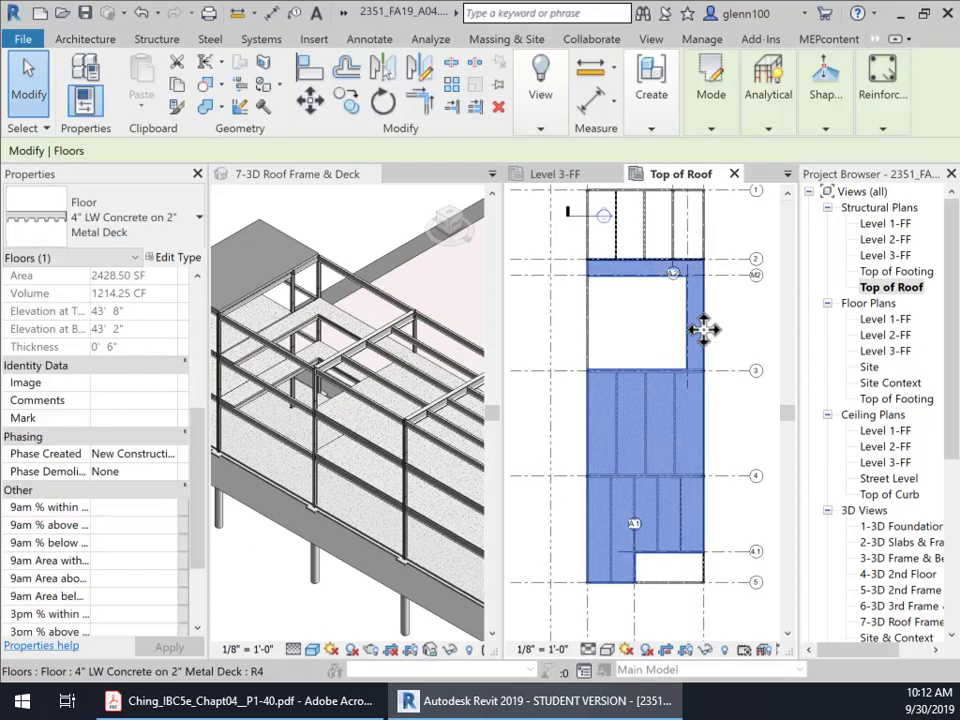
{"action": "right_click", "coordinate": [723, 334]}
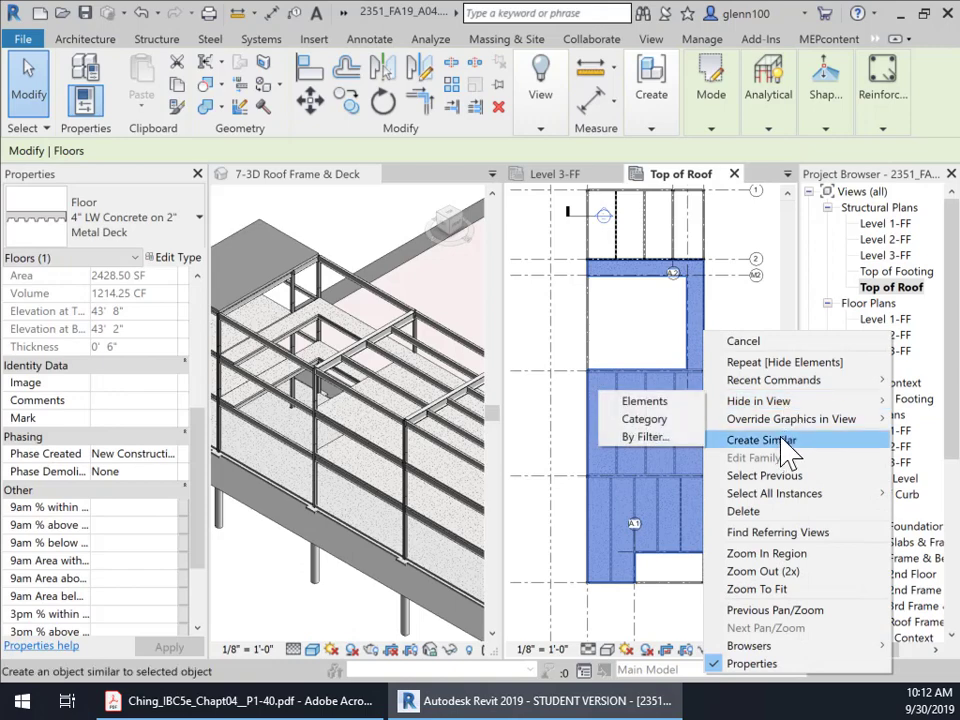
{"action": "mouse_move", "coordinate": [786, 402]}
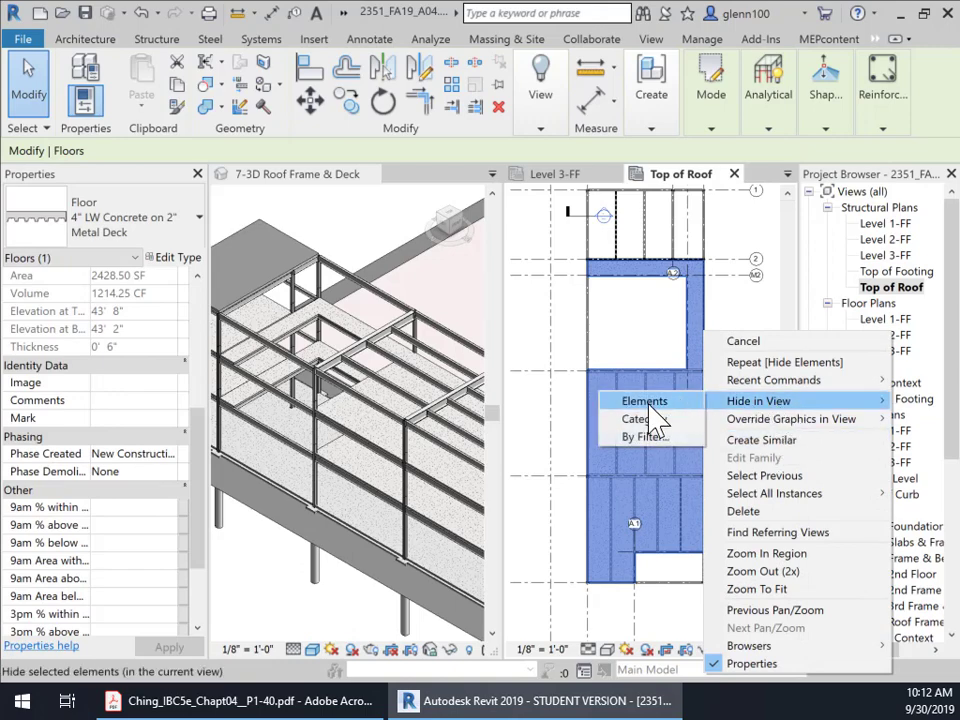
{"action": "left_click", "coordinate": [651, 404]}
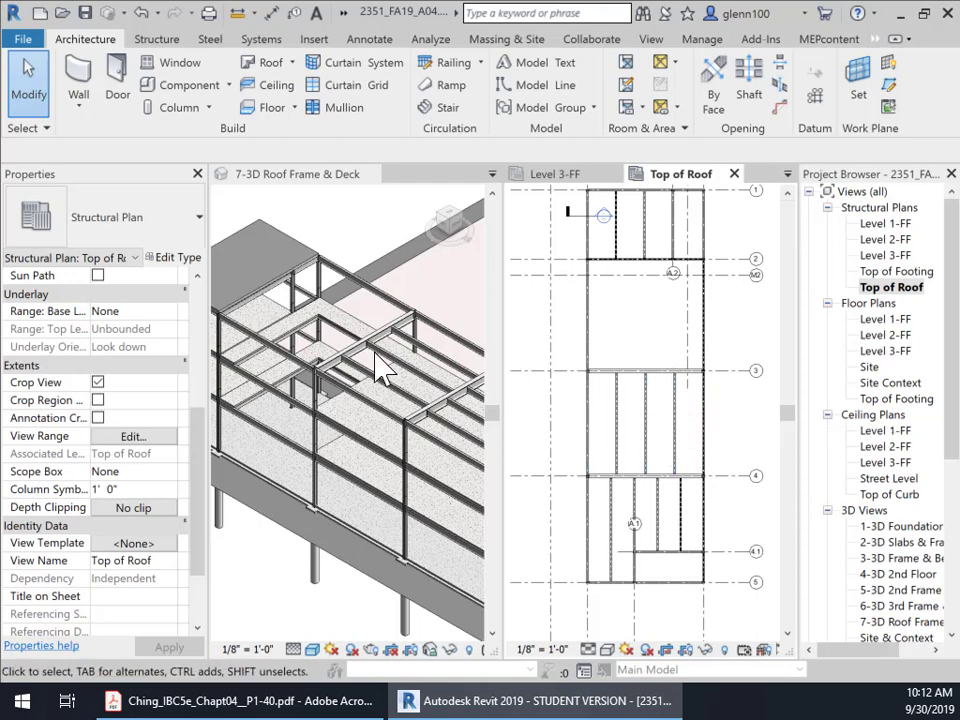
Copy the three W21X44 beams between grids 3 and 4 from the grid 3 girder centerline to the grid 2 girder centerline
{"action": "left_click", "coordinate": [676, 432]}
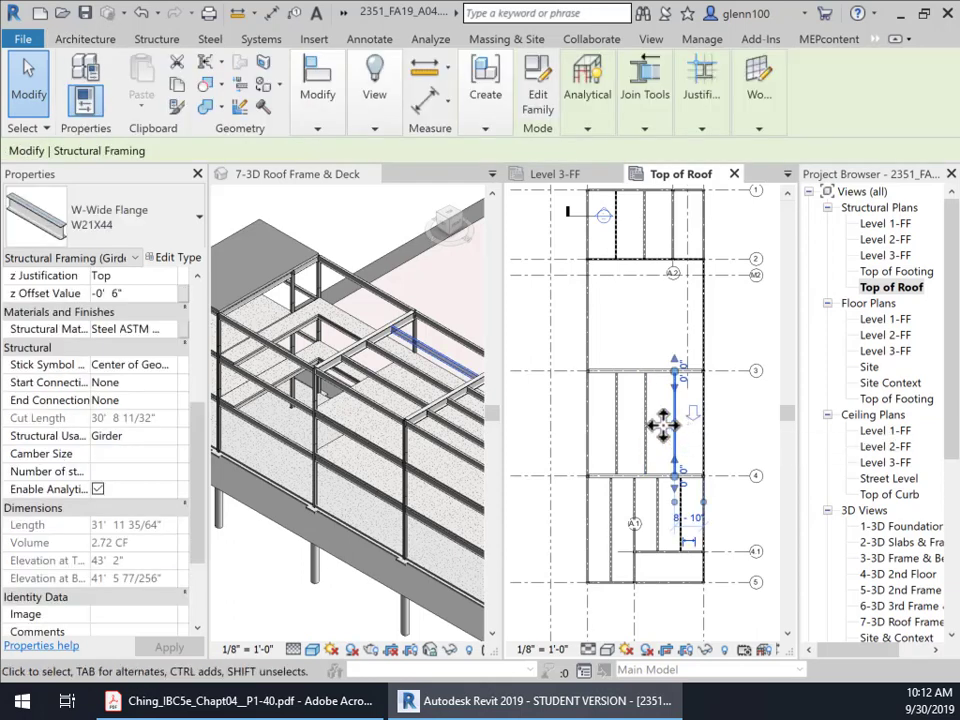
{"action": "left_click", "coordinate": [646, 428], "text": "ctrl"}
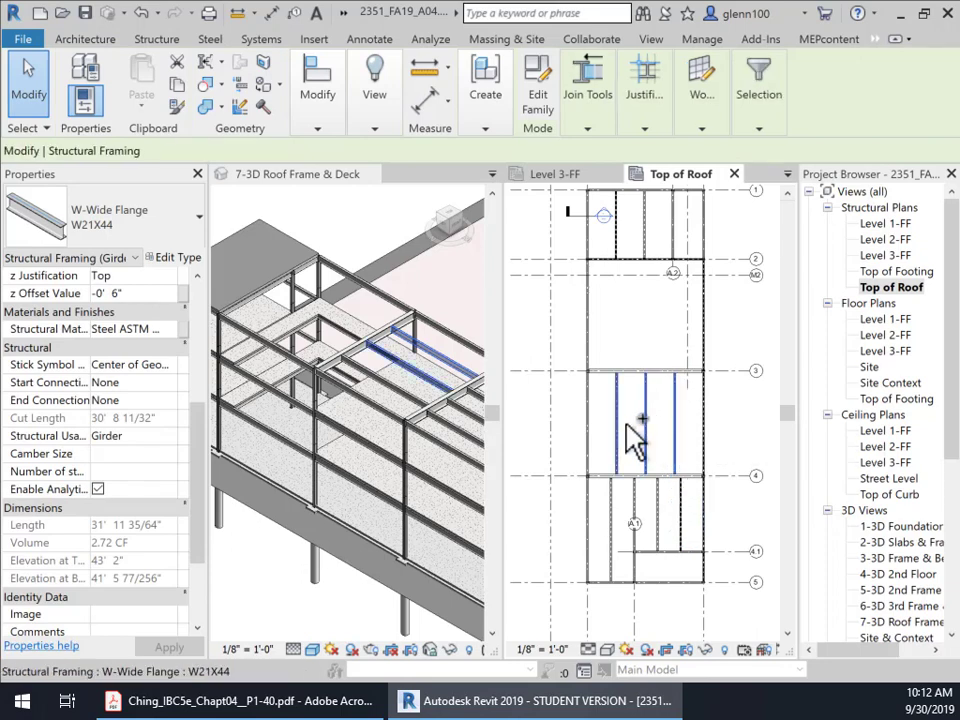
{"action": "left_click", "coordinate": [617, 428], "text": "ctrl"}
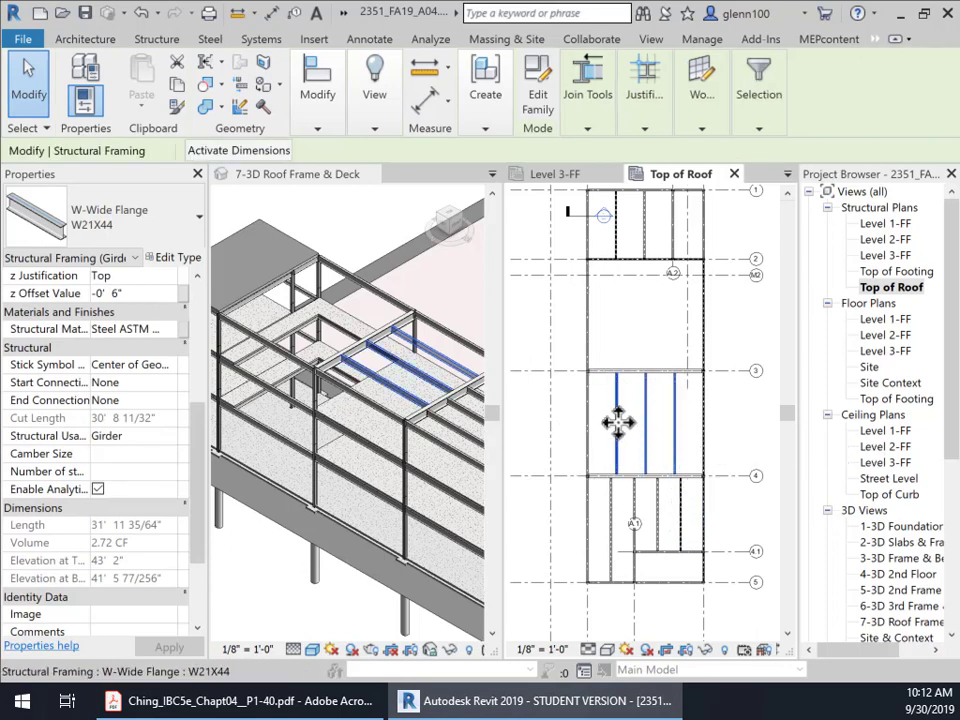
{"action": "scroll", "coordinate": [619, 420], "scroll_direction": "up", "scroll_amount": 2}
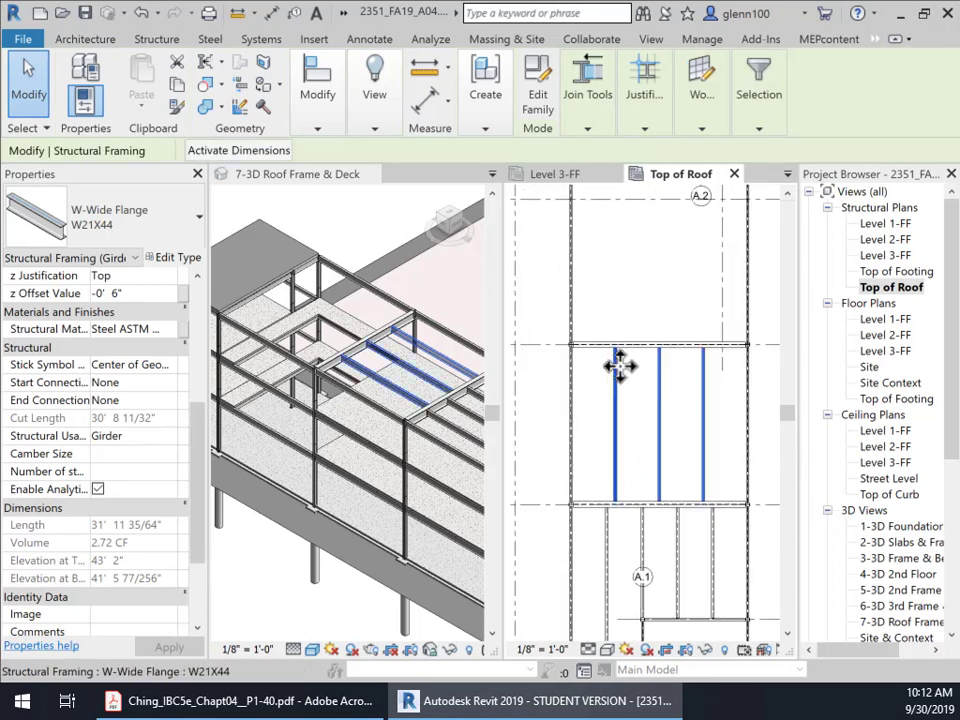
{"action": "middle_click_drag", "start_coordinate": [651, 413], "coordinate": [651, 510]}
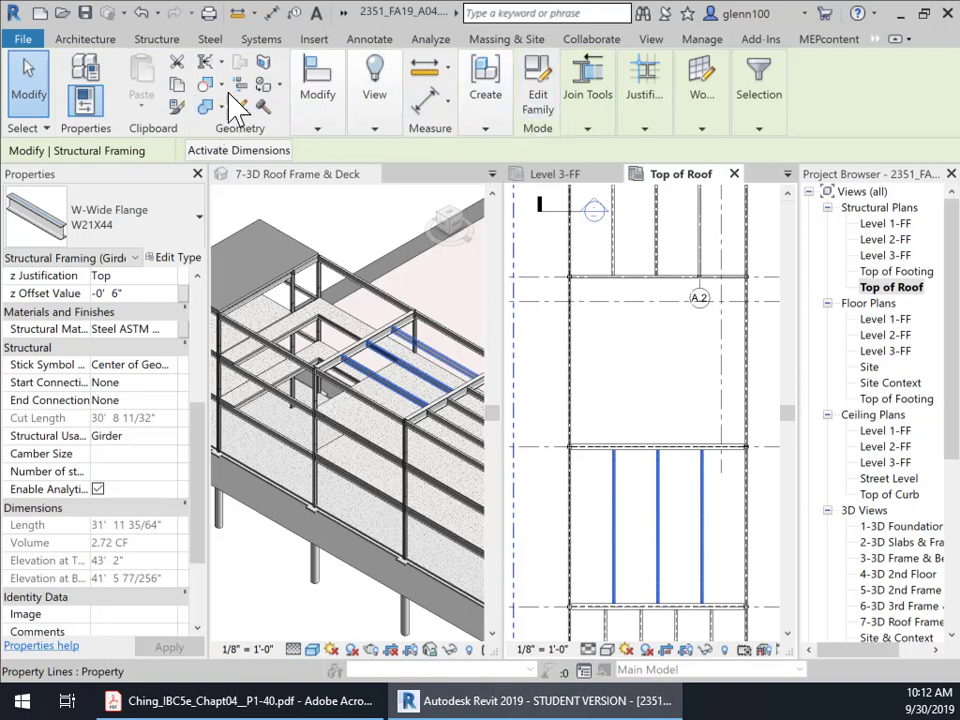
{"action": "left_click", "coordinate": [317, 122]}
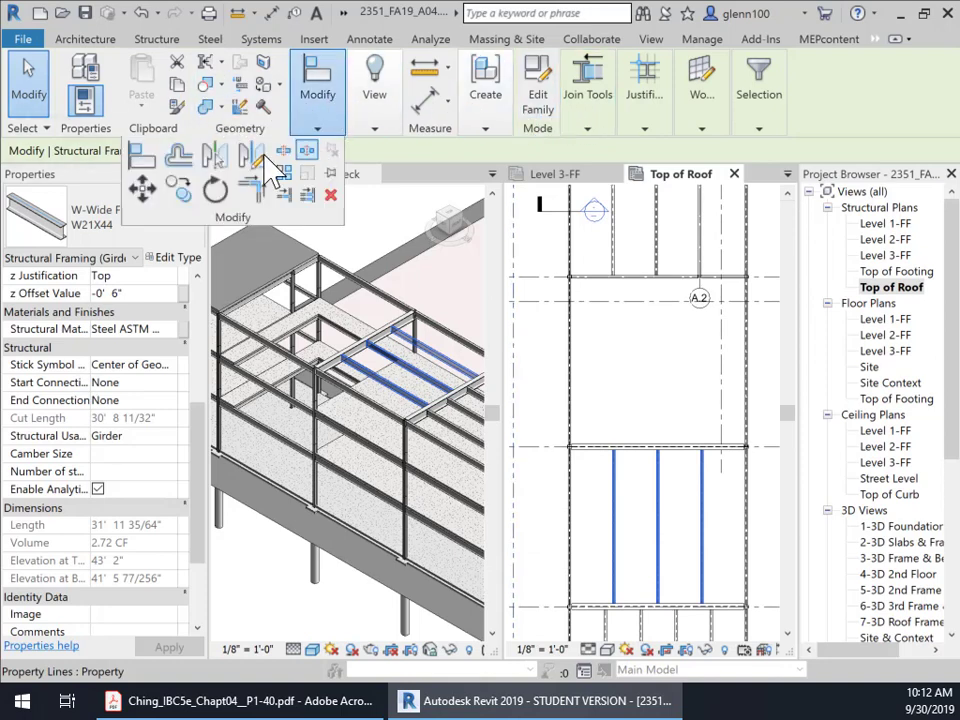
{"action": "left_click", "coordinate": [182, 192]}
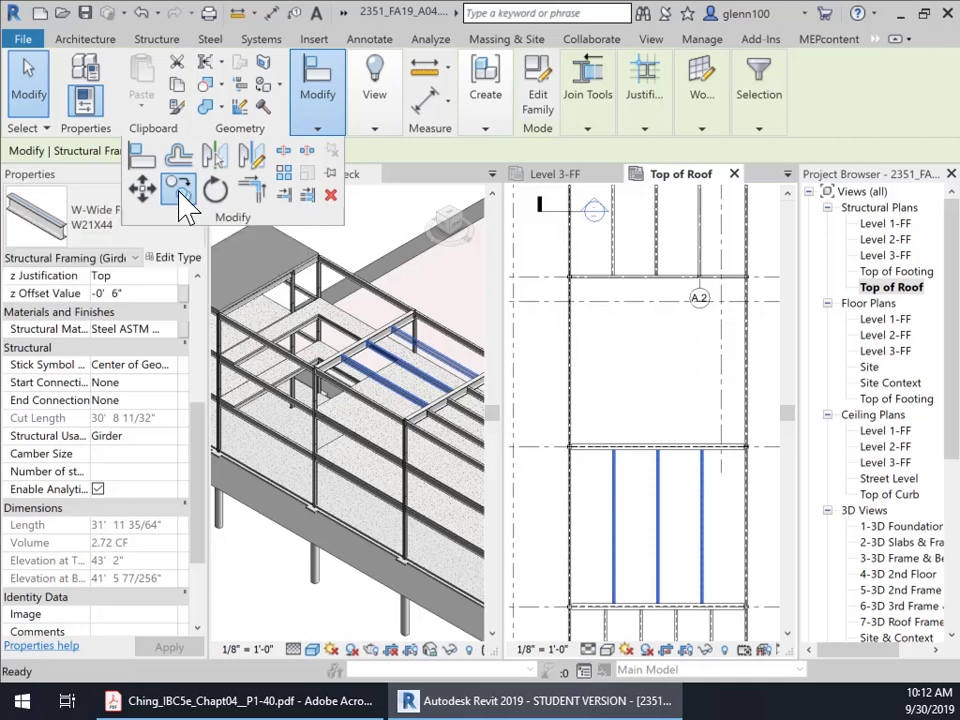
{"action": "scroll", "coordinate": [626, 531], "scroll_direction": "up", "scroll_amount": 5}
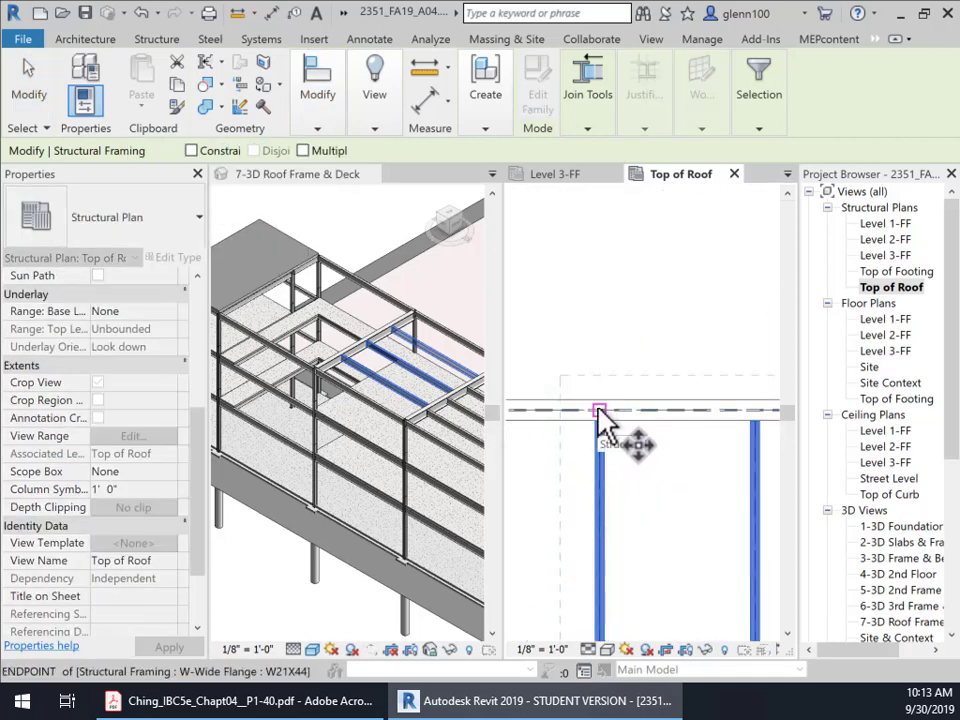
{"action": "left_click", "coordinate": [600, 410]}
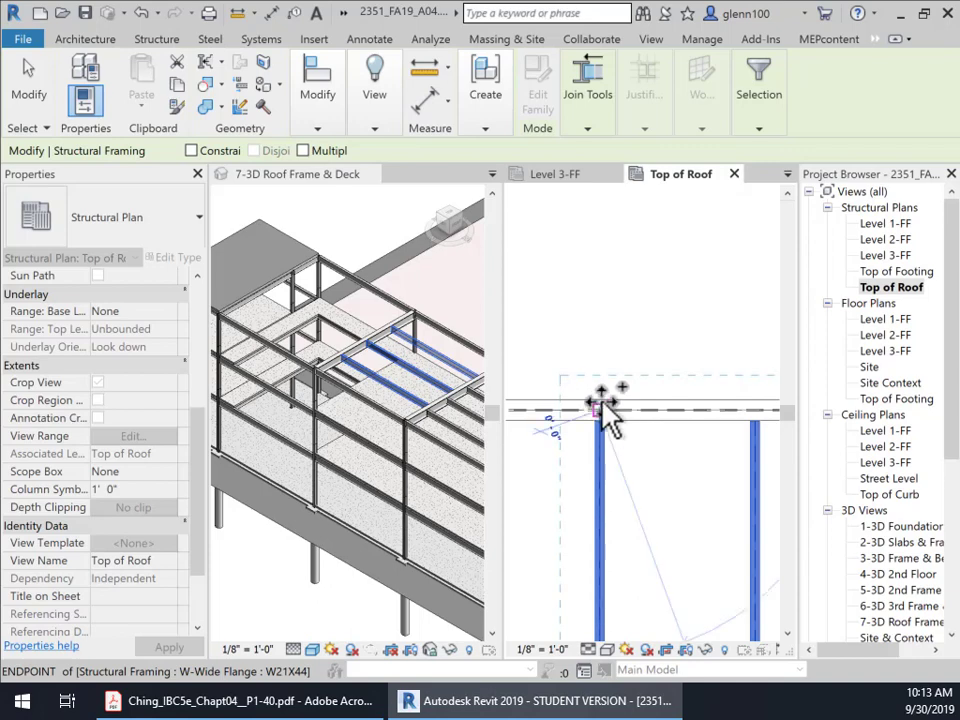
{"action": "middle_click_drag", "start_coordinate": [600, 289], "coordinate": [606, 540]}
{"action": "middle_click_drag", "start_coordinate": [600, 395], "coordinate": [585, 375]}
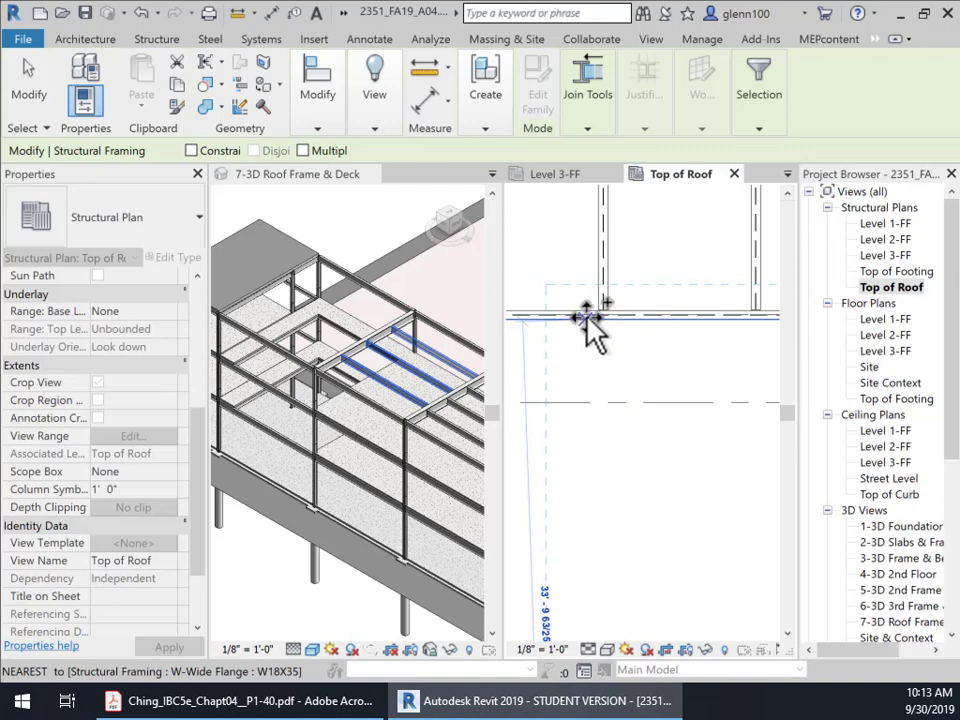
{"action": "left_click", "coordinate": [586, 321]}
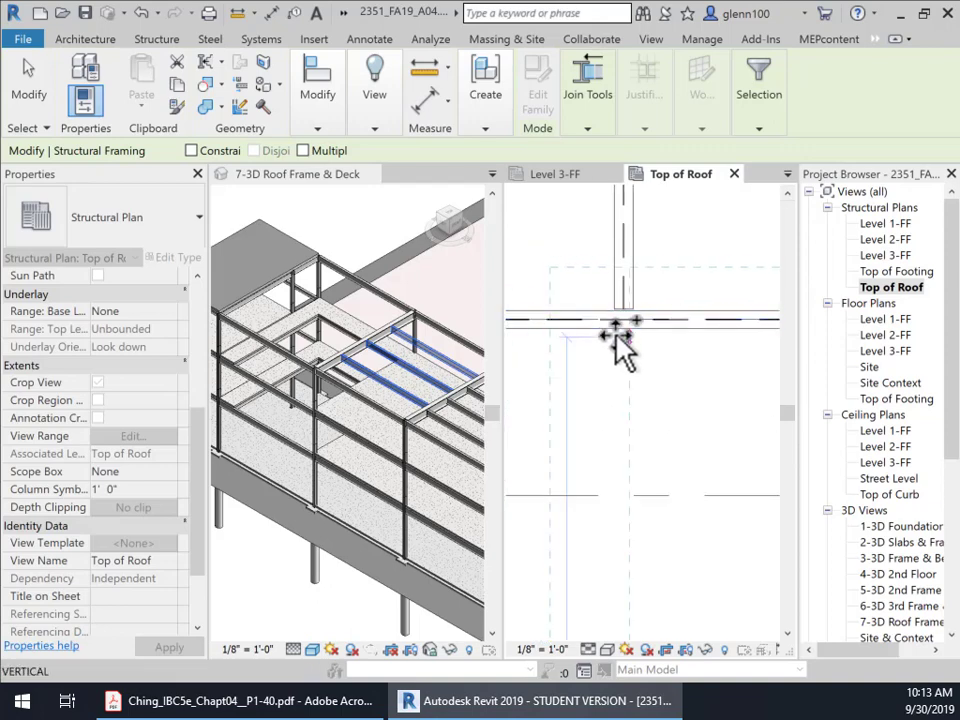
{"action": "left_click", "coordinate": [623, 318]}
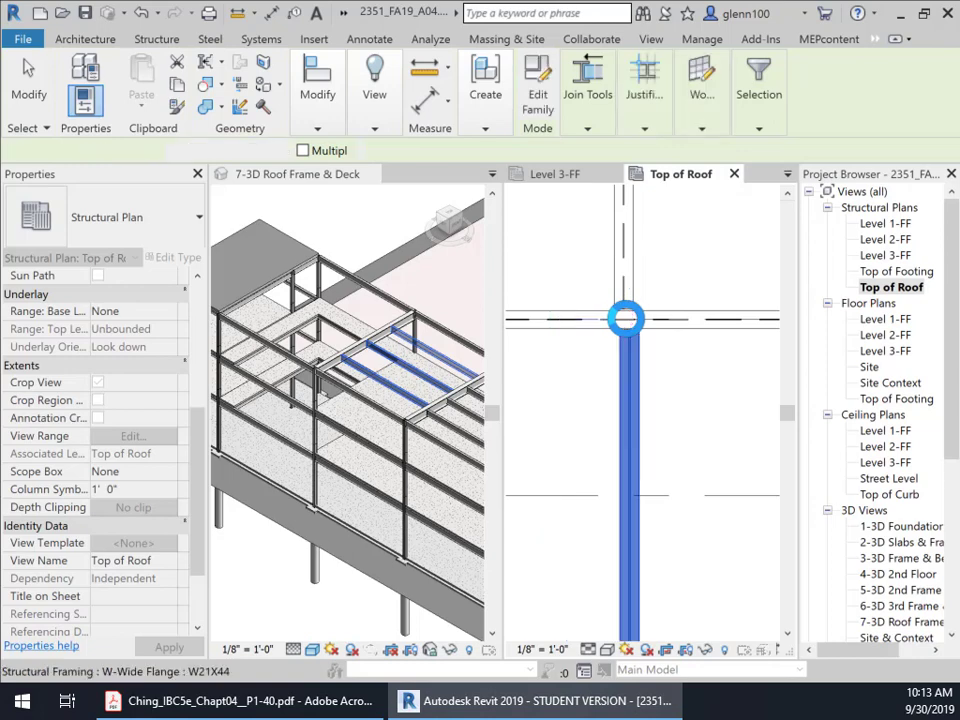
Extend the lower end of the copied W21X44 beam nearest grid A to the grid 3 girder's centerline
{"action": "scroll", "coordinate": [634, 478], "scroll_direction": "down", "scroll_amount": 5}
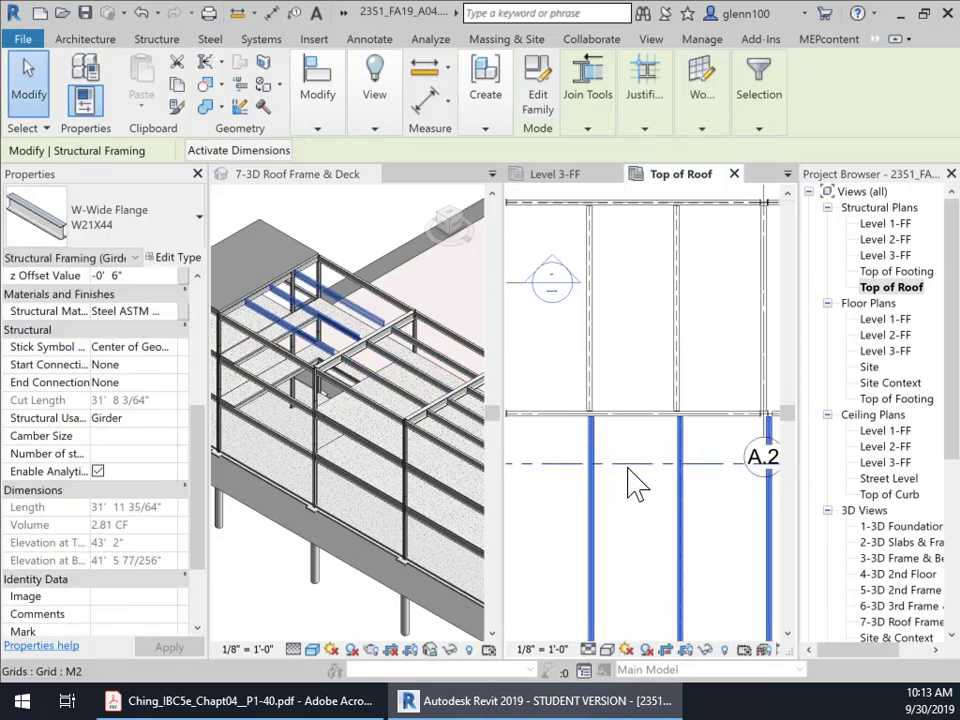
{"action": "middle_click_drag", "start_coordinate": [643, 467], "coordinate": [660, 335]}
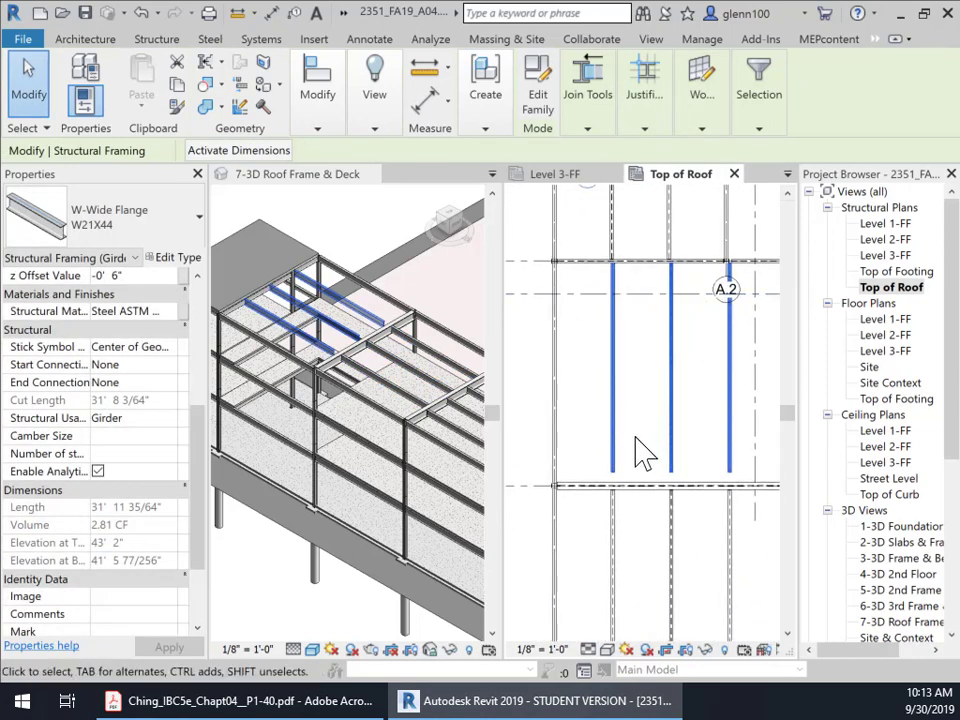
{"action": "middle_click_drag", "start_coordinate": [634, 534], "coordinate": [712, 389]}
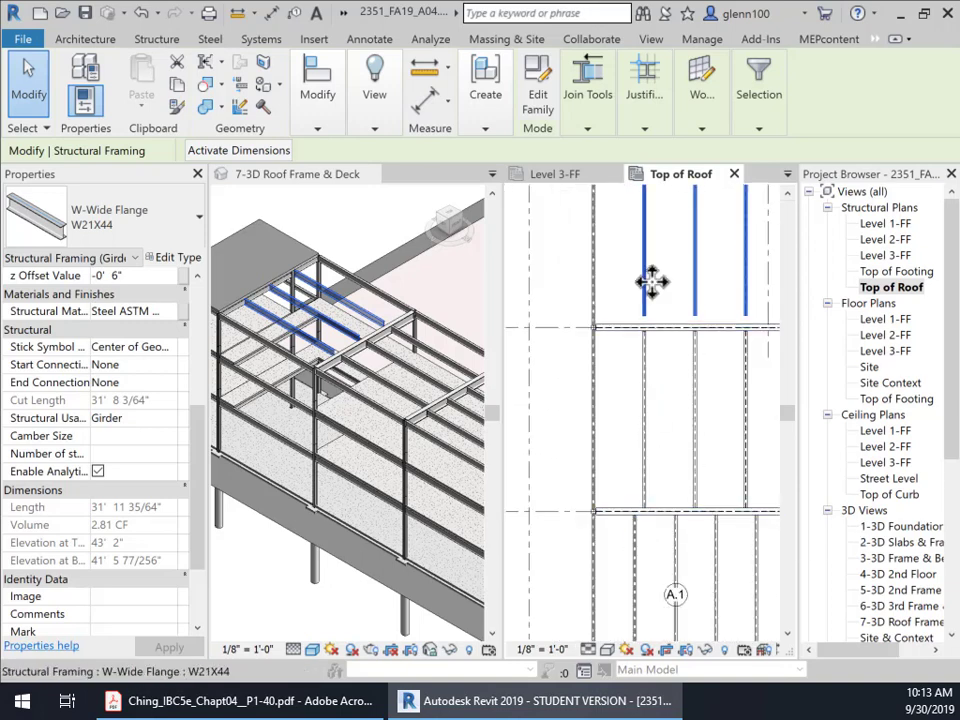
{"action": "middle_click_drag", "start_coordinate": [664, 328], "coordinate": [667, 416]}
{"action": "scroll", "coordinate": [608, 384], "scroll_direction": "up", "scroll_amount": 3}
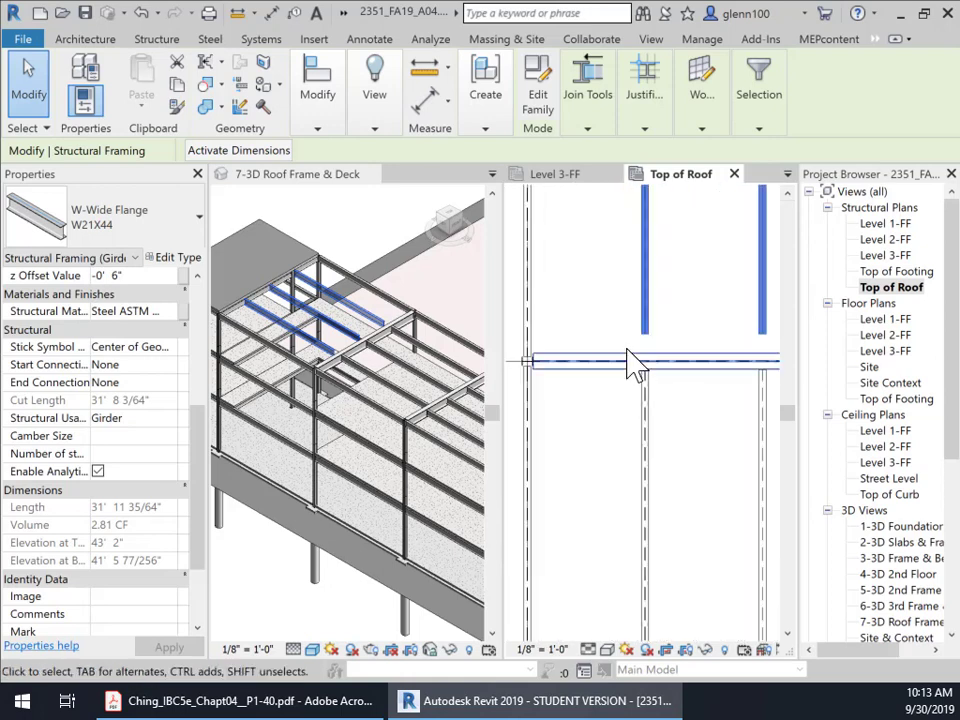
{"action": "left_click", "coordinate": [598, 295]}
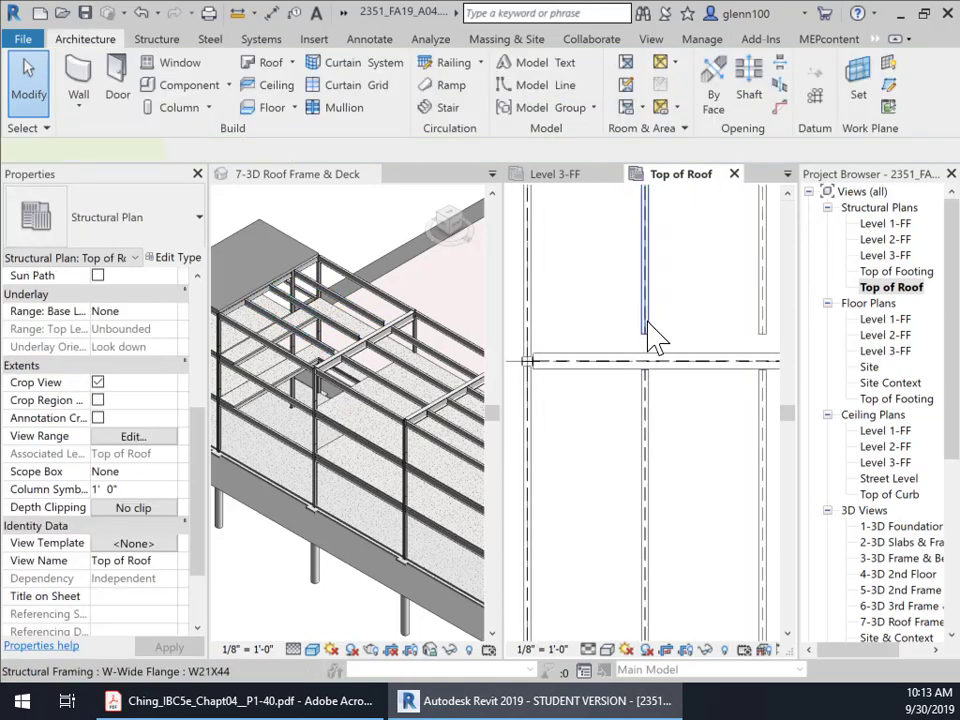
{"action": "left_click", "coordinate": [648, 322]}
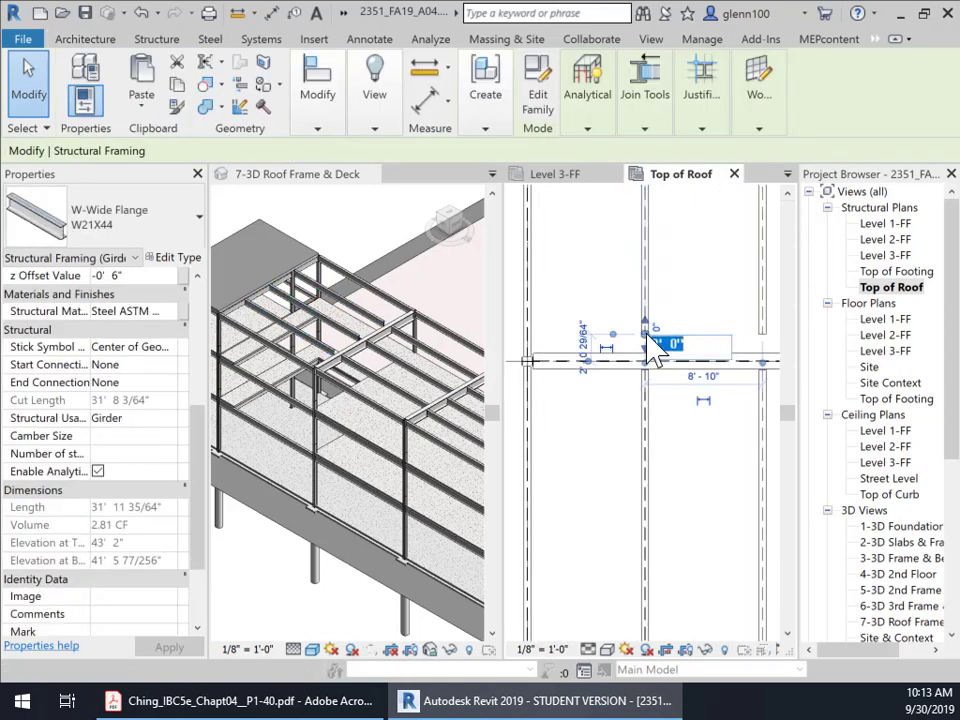
{"action": "left_click", "coordinate": [646, 334]}
{"action": "left_click", "coordinate": [684, 326]}
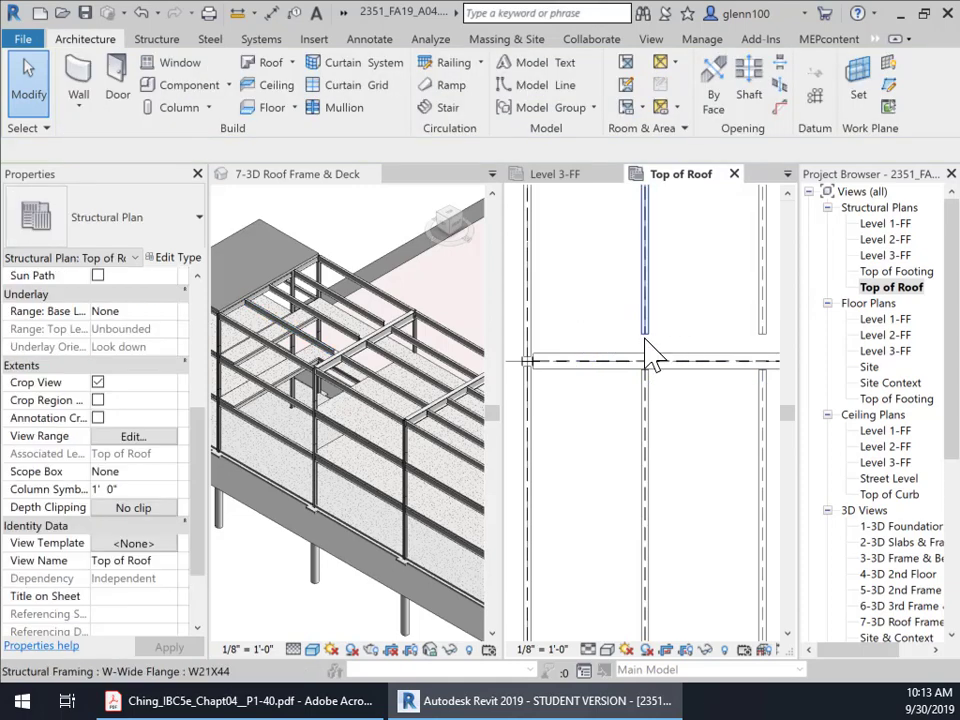
{"action": "left_click", "coordinate": [650, 348]}
{"action": "scroll", "coordinate": [650, 348], "scroll_direction": "up", "scroll_amount": 2}
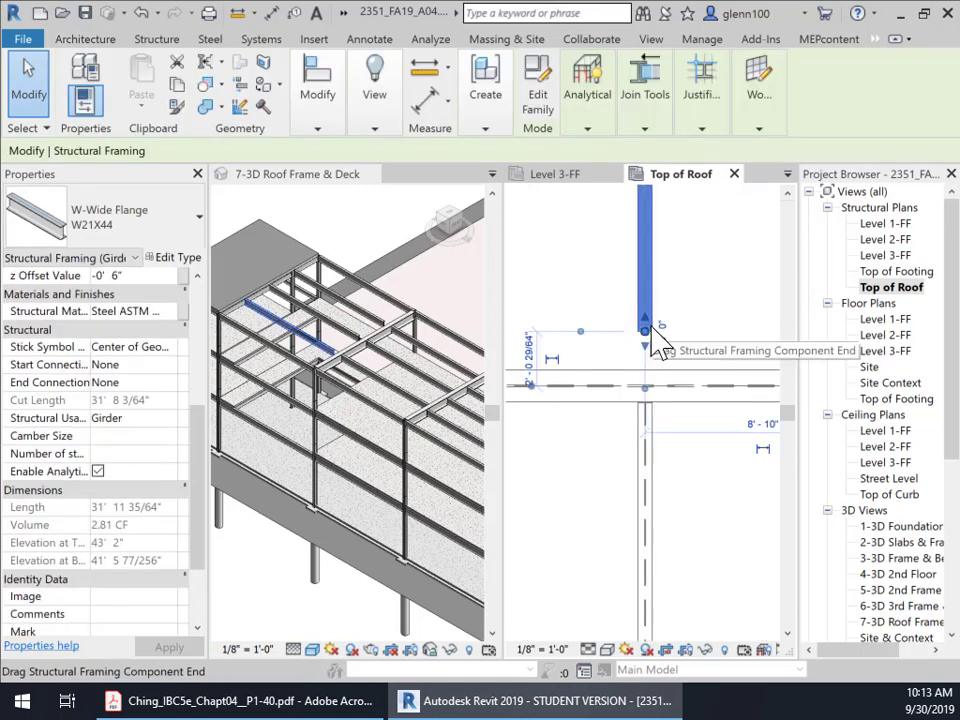
{"action": "mouse_move", "coordinate": [652, 345]}
{"action": "left_mouse_down"}
{"action": "mouse_move", "coordinate": [647, 386]}
{"action": "mouse_move", "coordinate": [660, 364]}
{"action": "left_mouse_up"}
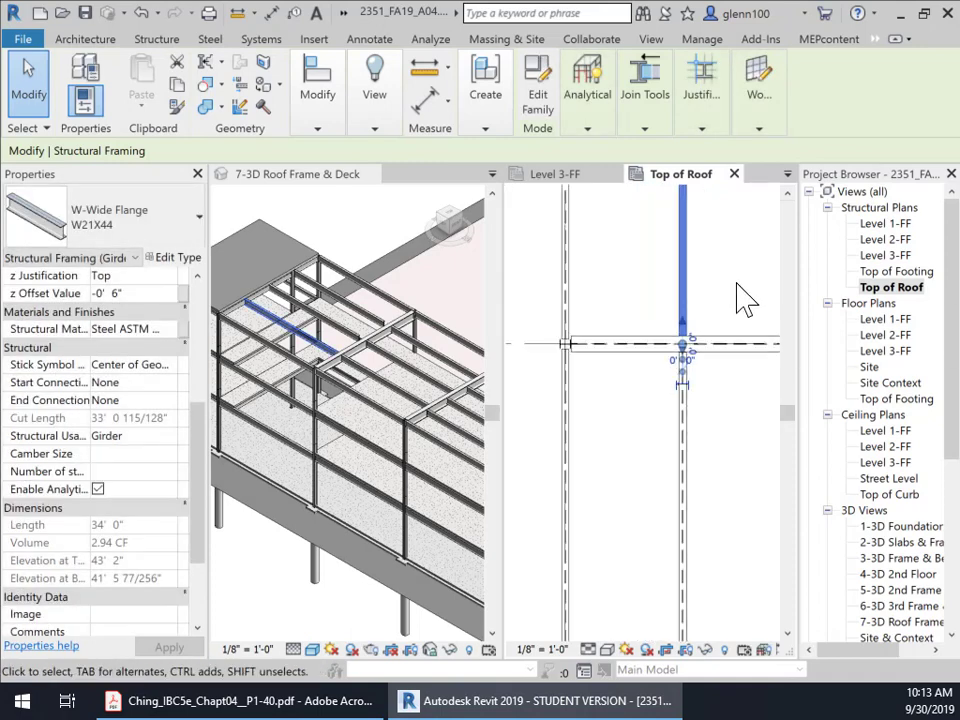
Extend the other two copied W21X44 beams to the grid 3 girder's centerline and activate the 7-3D Roof Frame & Deck view
{"action": "middle_click_drag", "start_coordinate": [705, 348], "coordinate": [594, 364]}
{"action": "left_click", "coordinate": [600, 365]}
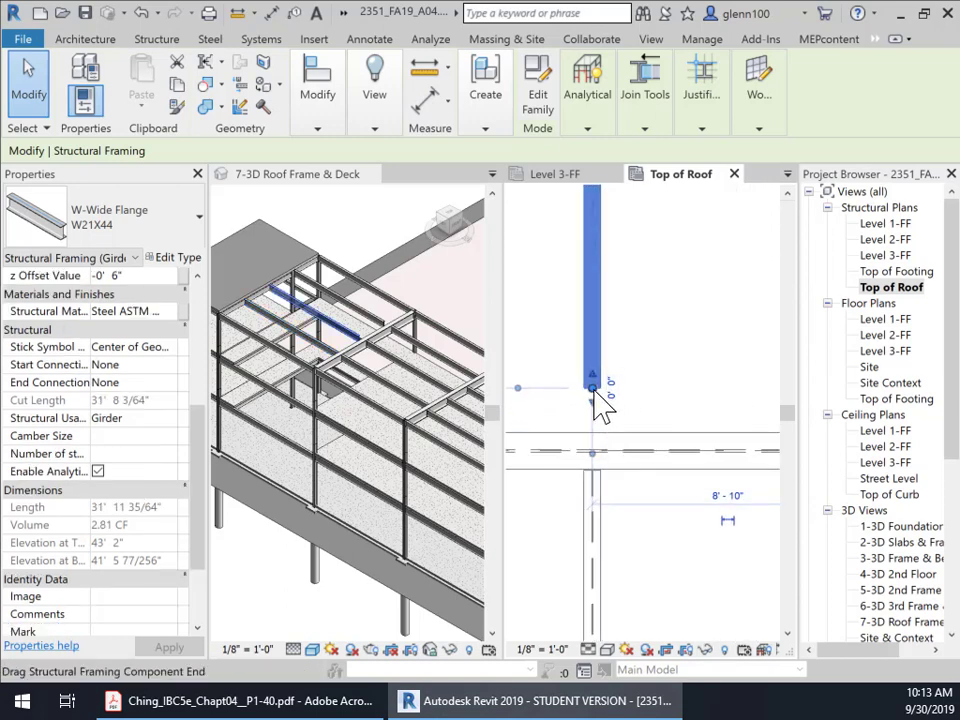
{"action": "left_click_drag", "start_coordinate": [601, 407], "coordinate": [592, 450]}
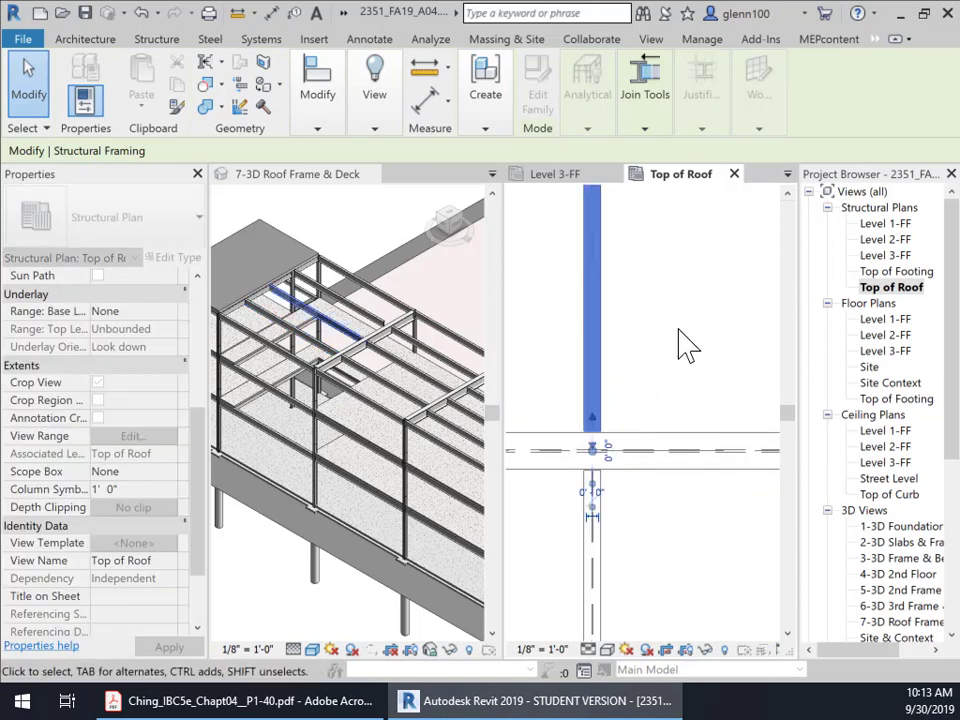
{"action": "middle_click_drag", "start_coordinate": [696, 347], "coordinate": [530, 413]}
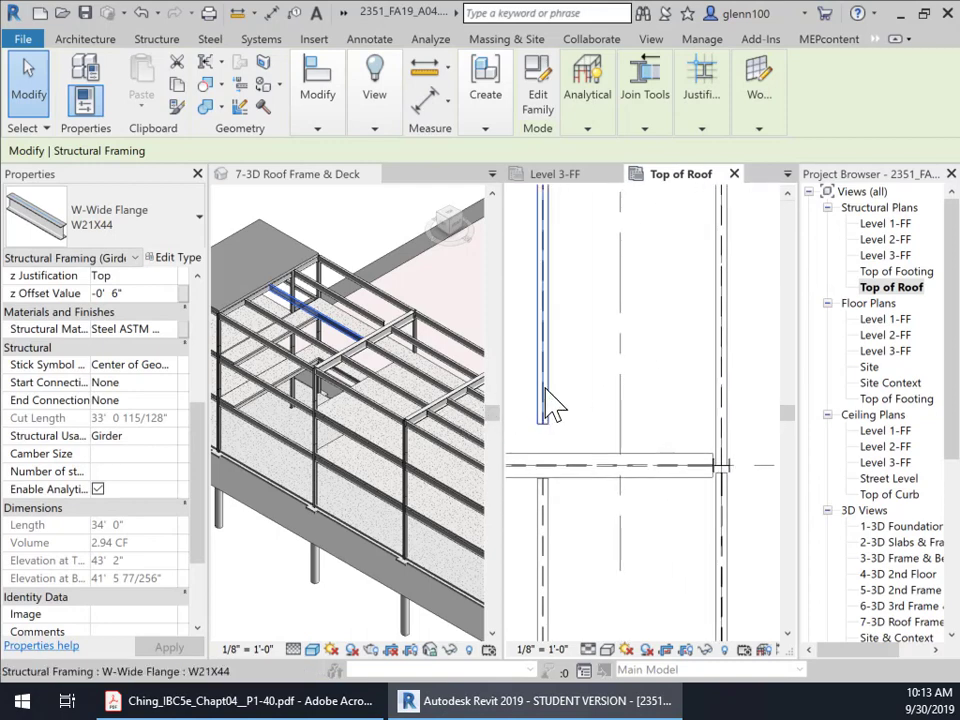
{"action": "left_click", "coordinate": [545, 405]}
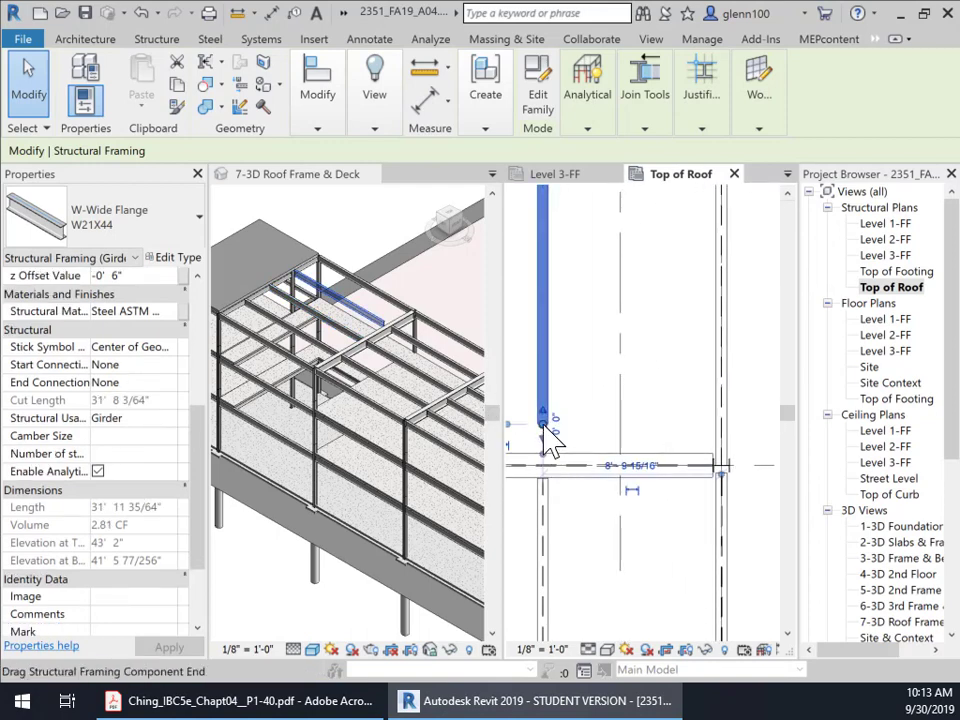
{"action": "left_click_drag", "start_coordinate": [545, 428], "coordinate": [542, 465]}
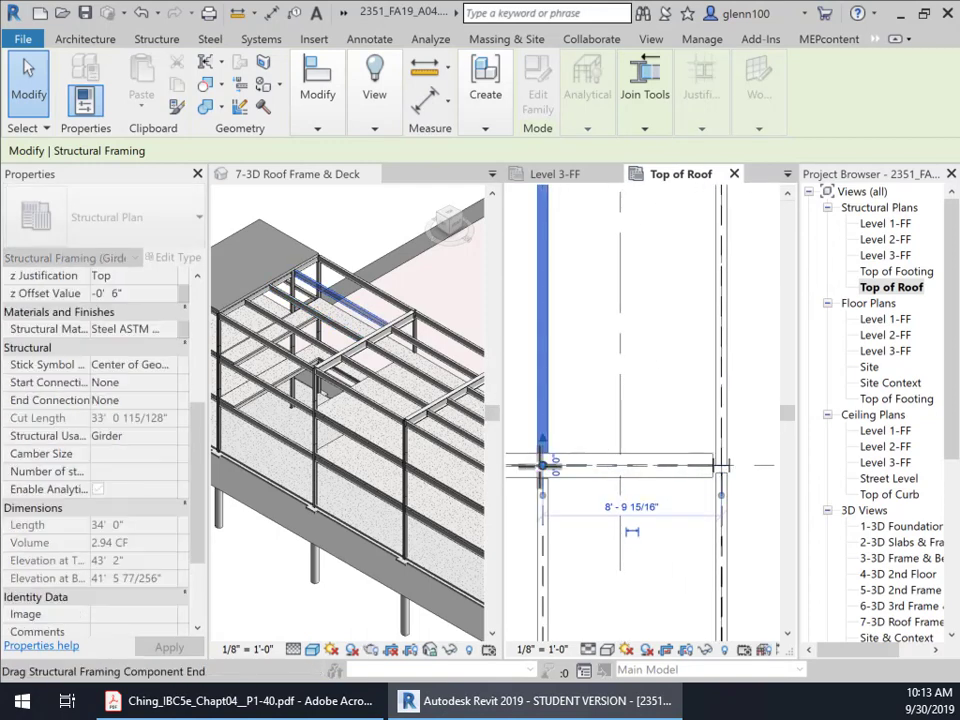
{"action": "left_click", "coordinate": [621, 390]}
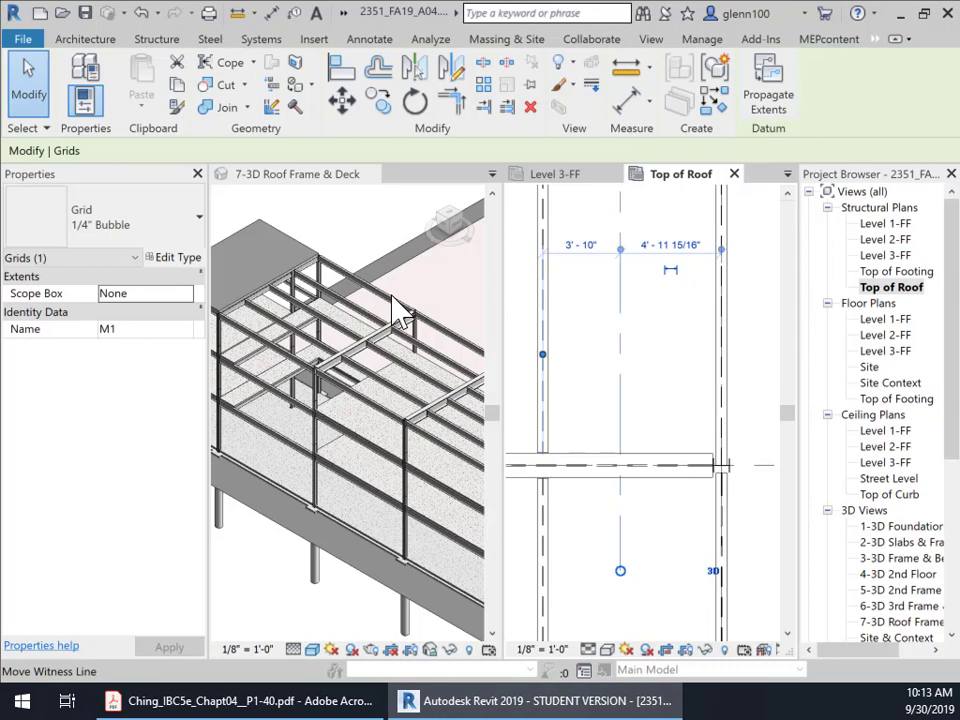
{"action": "left_click", "coordinate": [304, 287]}
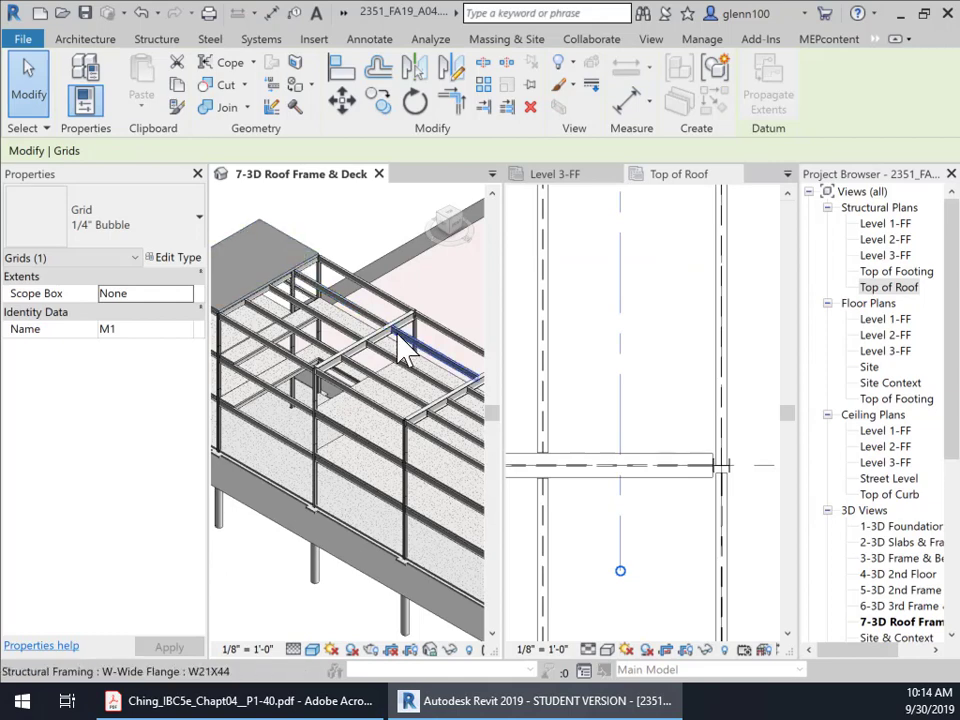